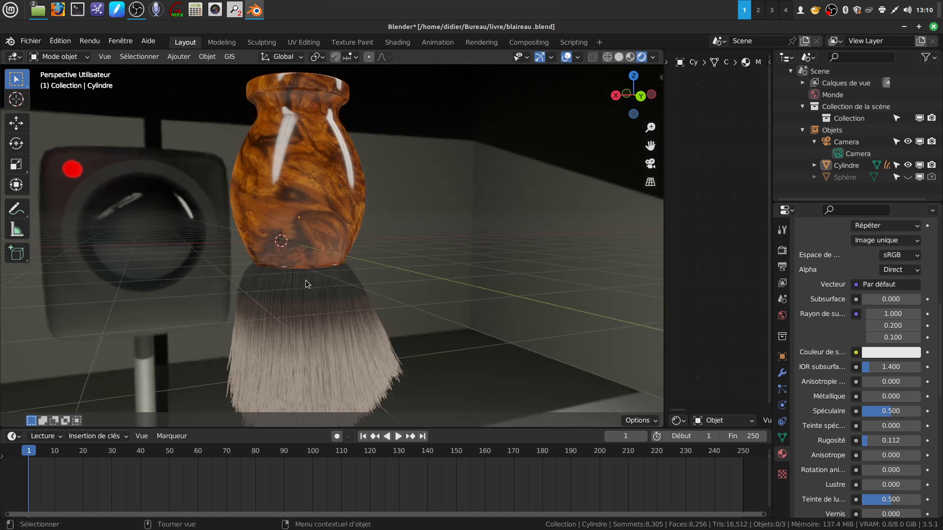
Inspect the wooden handle and bristles of the shaving brush from several angles in the rendered 3D view
scroll(317, 281, up, 2)
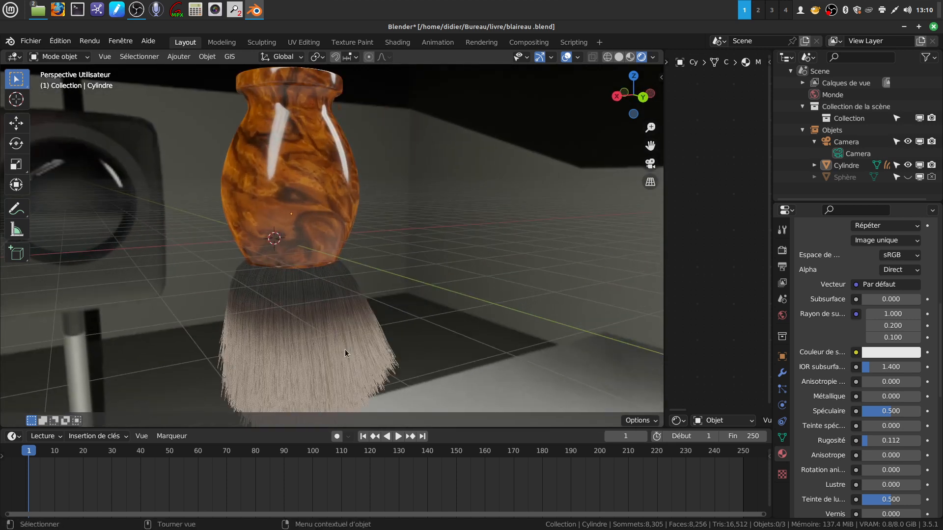
scroll(274, 246, down, 1)
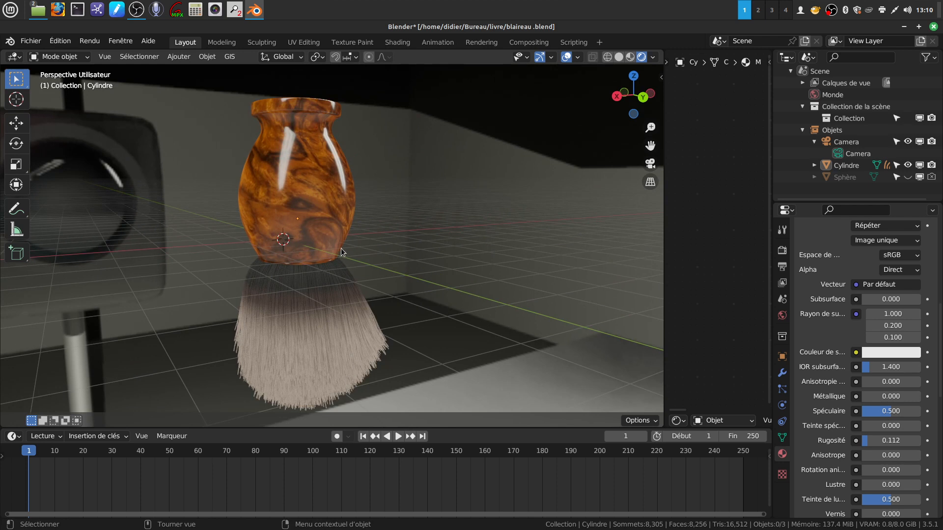
mouse_move(320, 242)
middle_down()
mouse_move(281, 200)
mouse_move(366, 222)
mouse_move(361, 231)
mouse_move(263, 137)
middle_up()
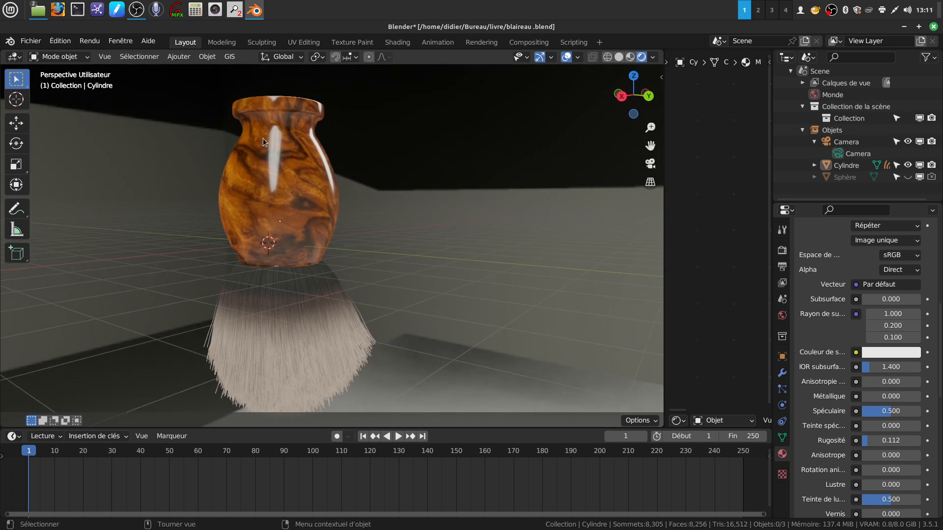
mouse_move(292, 184)
middle_down()
mouse_move(294, 204)
mouse_move(332, 243)
mouse_move(334, 232)
mouse_move(297, 234)
mouse_move(340, 228)
mouse_move(337, 240)
mouse_move(258, 177)
mouse_move(307, 159)
middle_up()
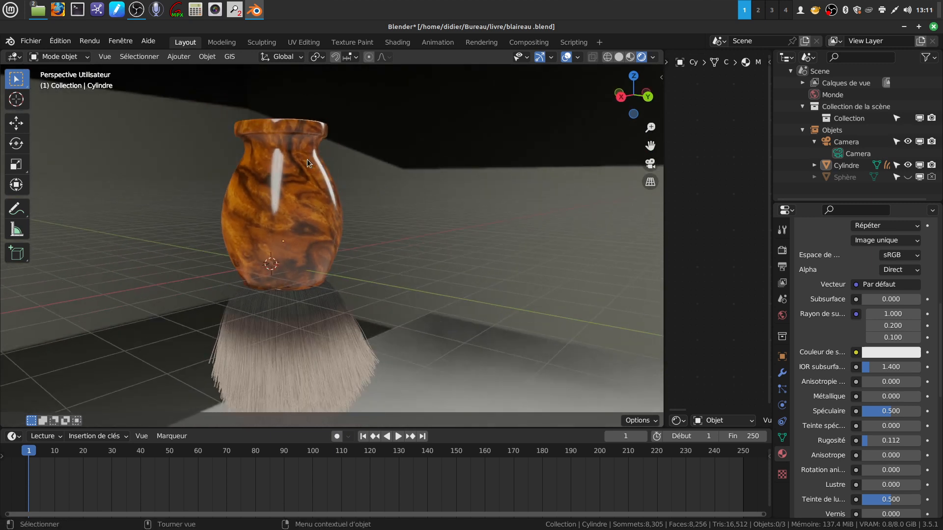
middle_drag(283, 193, 241, 229)
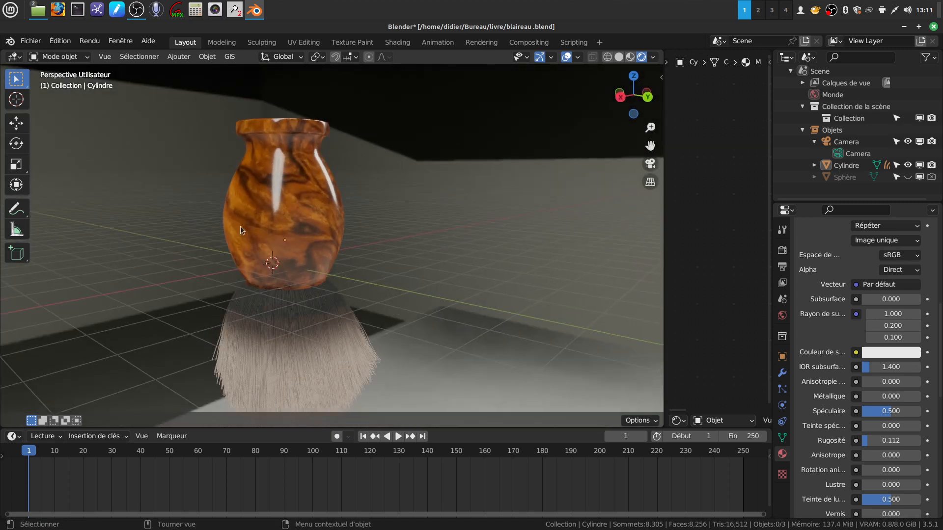
mouse_move(308, 281)
middle_down()
mouse_move(322, 245)
mouse_move(318, 271)
mouse_move(317, 264)
middle_up()
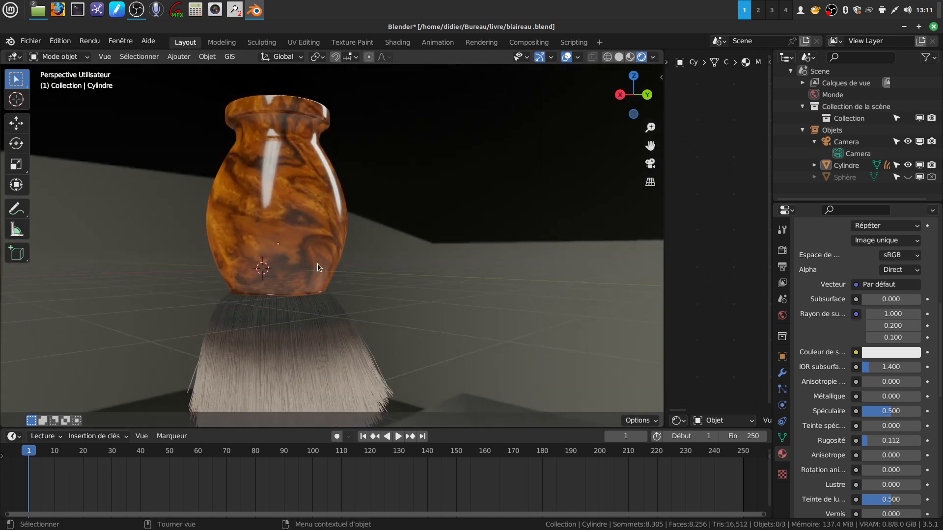
mouse_move(328, 312)
middle_down()
mouse_move(304, 305)
mouse_move(343, 315)
mouse_move(273, 251)
middle_up()
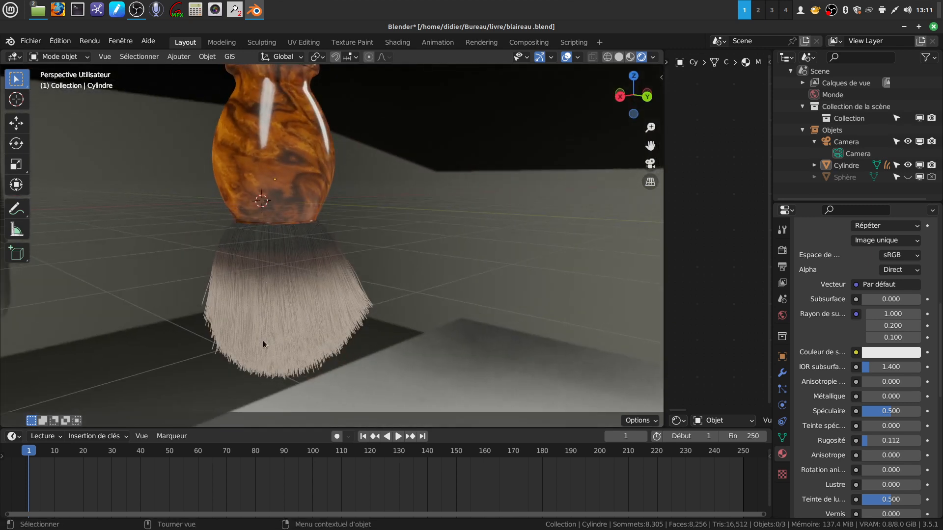
mouse_move(279, 267)
middle_down()
mouse_move(261, 275)
mouse_move(288, 275)
middle_up()
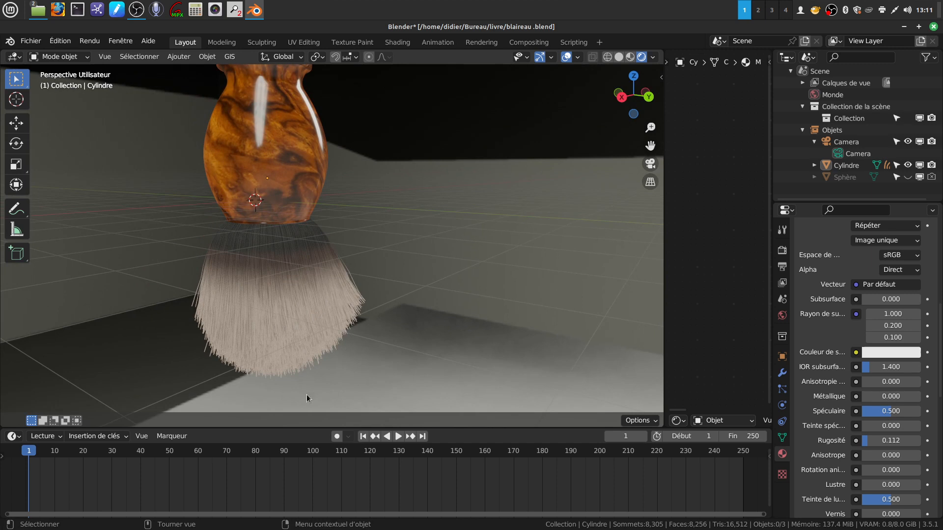
mouse_move(269, 233)
middle_down()
mouse_move(355, 308)
mouse_move(305, 299)
mouse_move(290, 285)
mouse_move(325, 287)
middle_up()
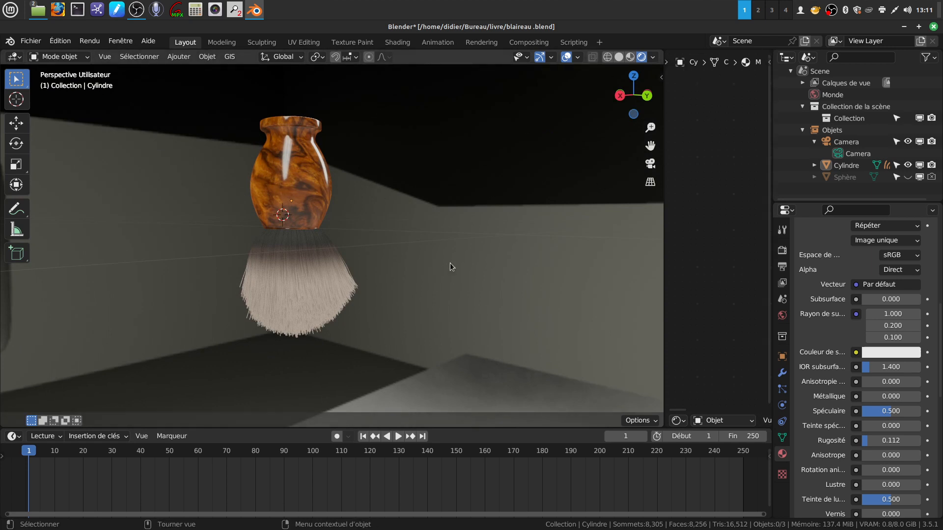
scroll(471, 248, up, 2)
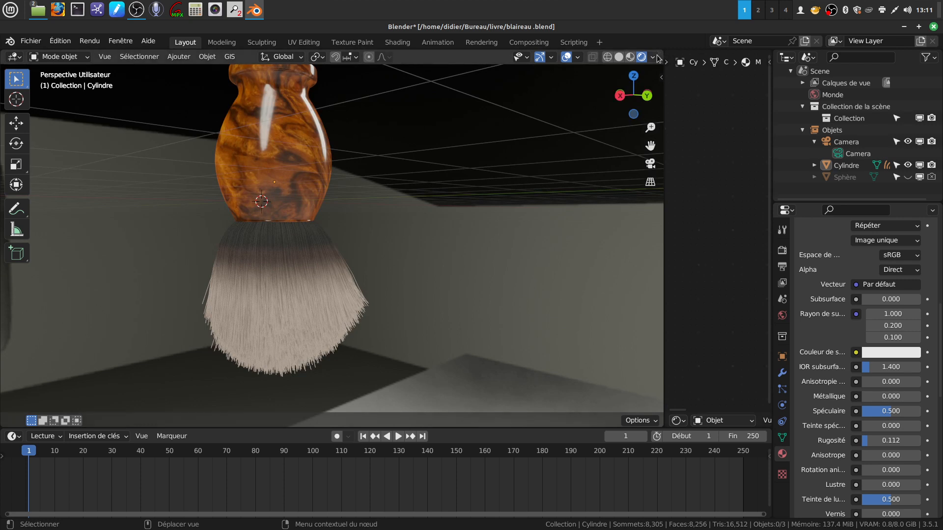
Split the 3D view and turn the new, larger area into a shader editor with its sidebar hidden
mouse_move(662, 52)
mouse_down()
mouse_move(147, 98)
mouse_move(185, 127)
mouse_move(189, 147)
mouse_up()
middle_drag(543, 178, 418, 220)
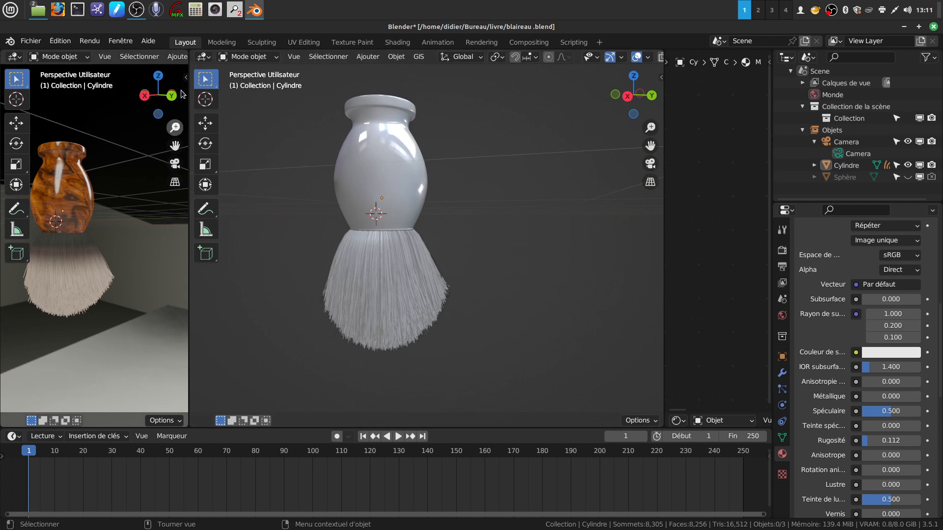
click(207, 61)
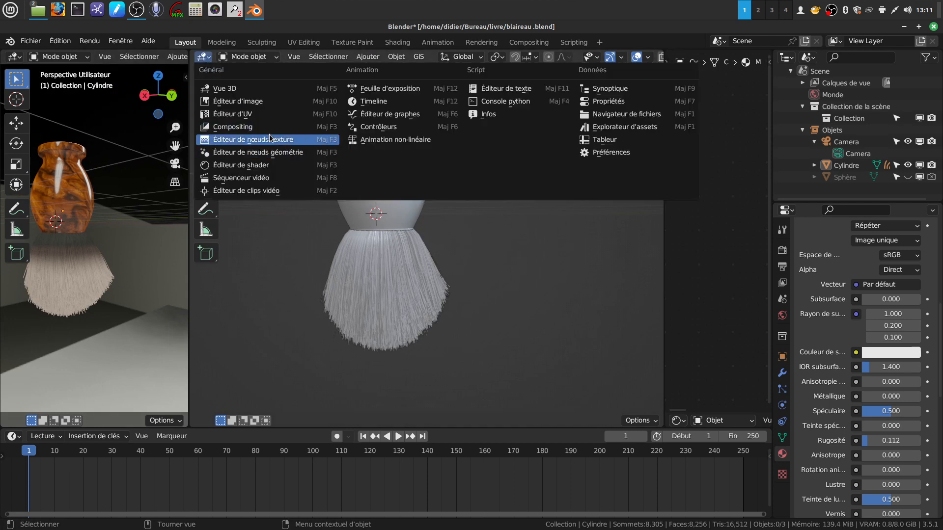
click(231, 164)
scroll(455, 276, down, 3)
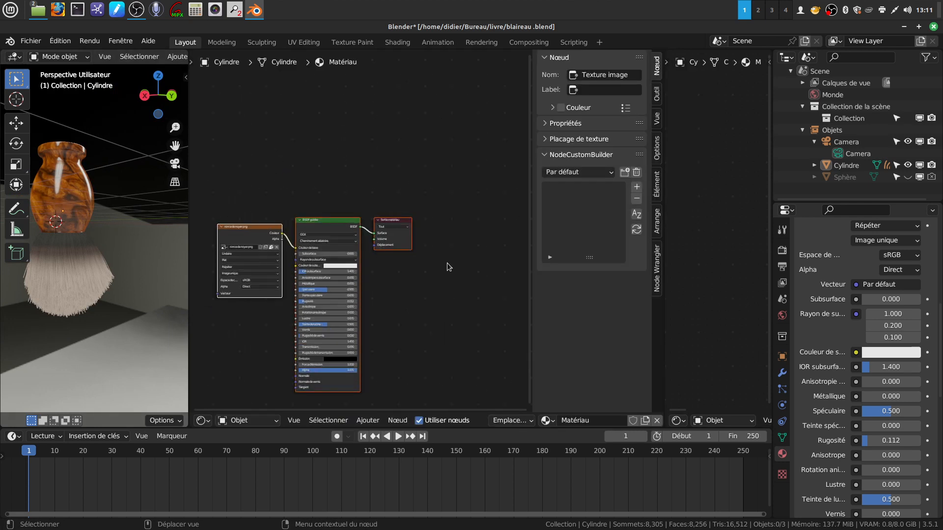
key(n)
middle_drag(462, 230, 536, 153)
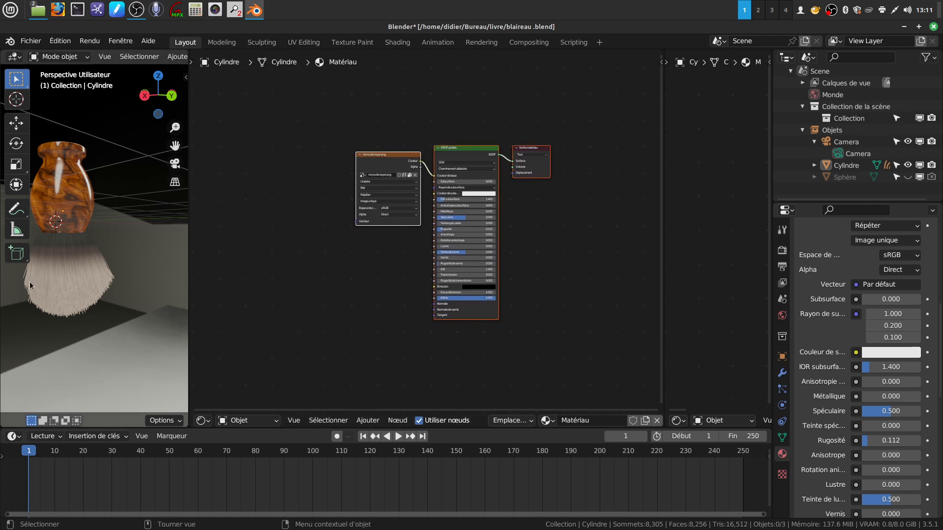
Select the brush's bristle curves and delete the unconnected BSDF cheveux node from their Fur Material
click(54, 276)
middle_drag(264, 285, 388, 266)
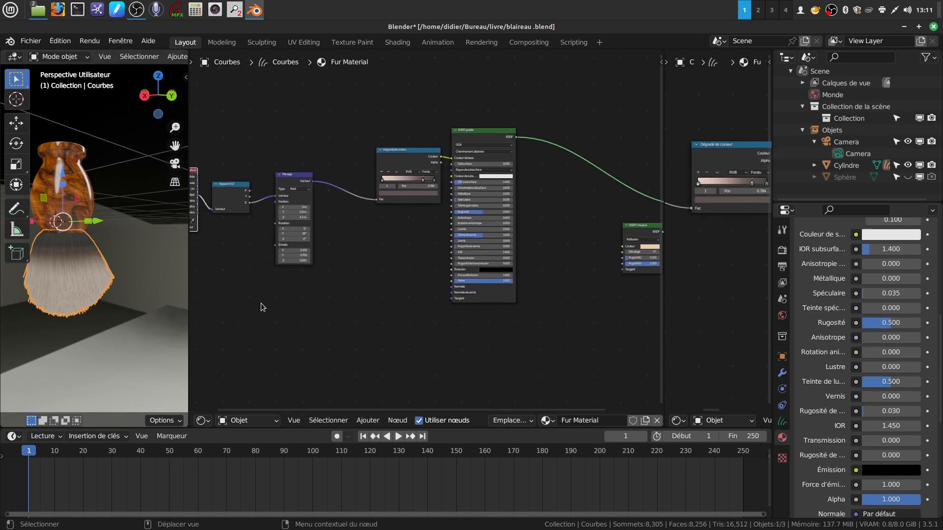
scroll(290, 309, up, 2)
middle_drag(298, 303, 463, 298)
scroll(303, 339, up, 3)
scroll(303, 339, down, 4)
middle_drag(384, 323, 632, 311)
click(471, 241)
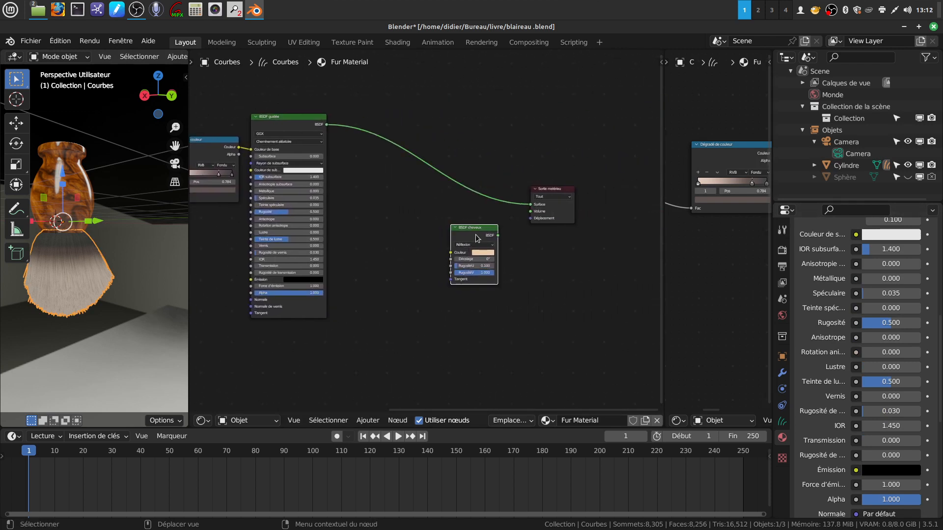
key(x)
scroll(496, 243, down, 1)
middle_drag(488, 227, 536, 234)
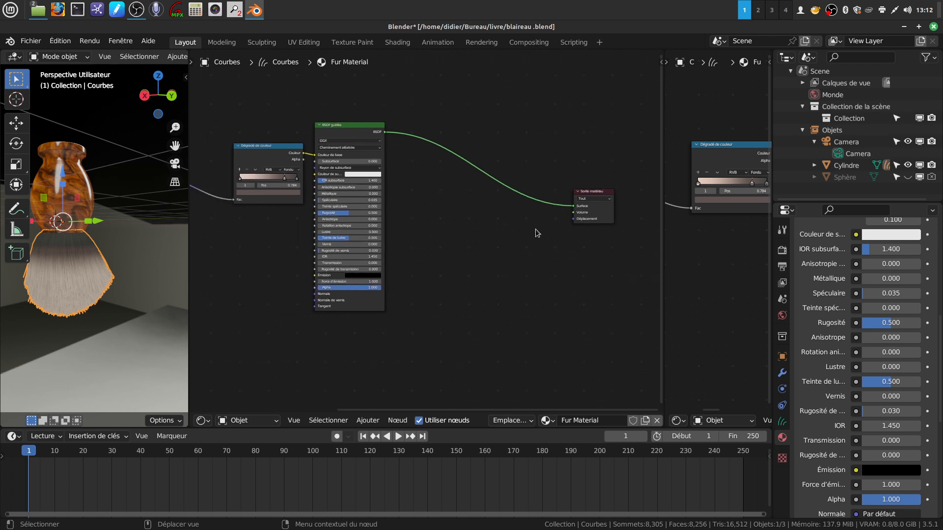
Move the BSDF guidée node close to the material output and the Dégradé de couleur node close to the BSDF
drag(357, 132, 501, 148)
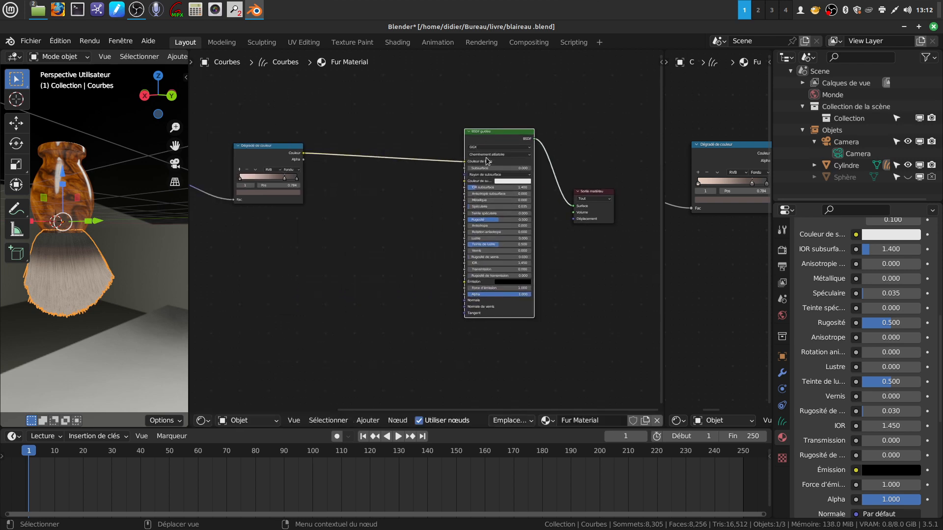
scroll(435, 270, up, 3)
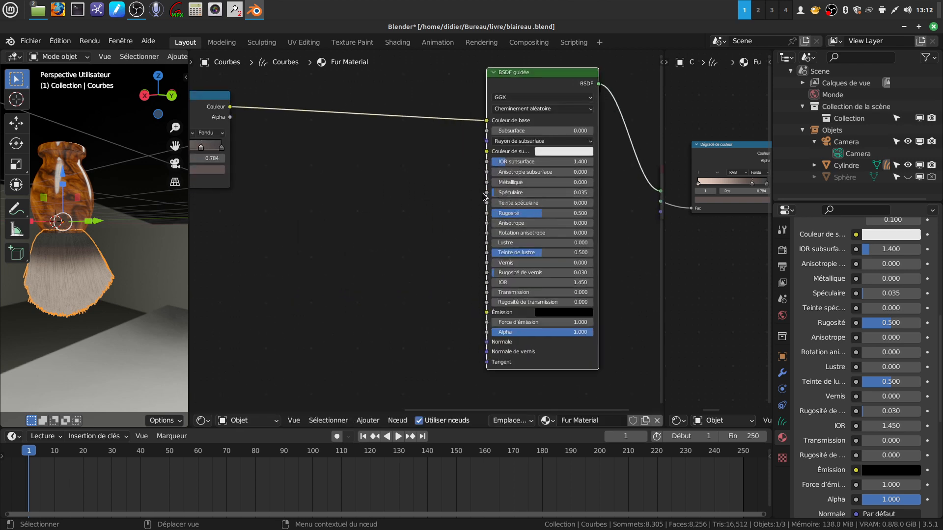
scroll(453, 225, down, 4)
middle_drag(437, 235, 482, 245)
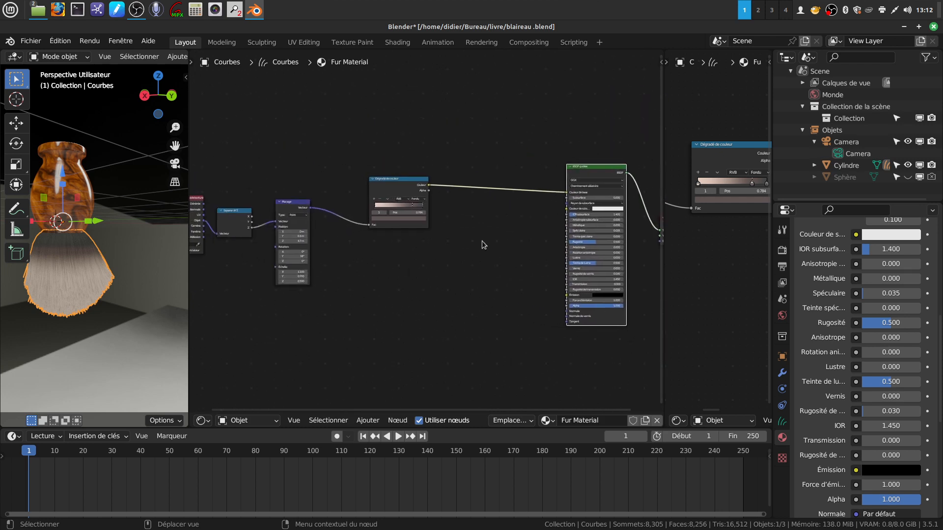
drag(384, 182, 482, 185)
scroll(381, 284, down, 2)
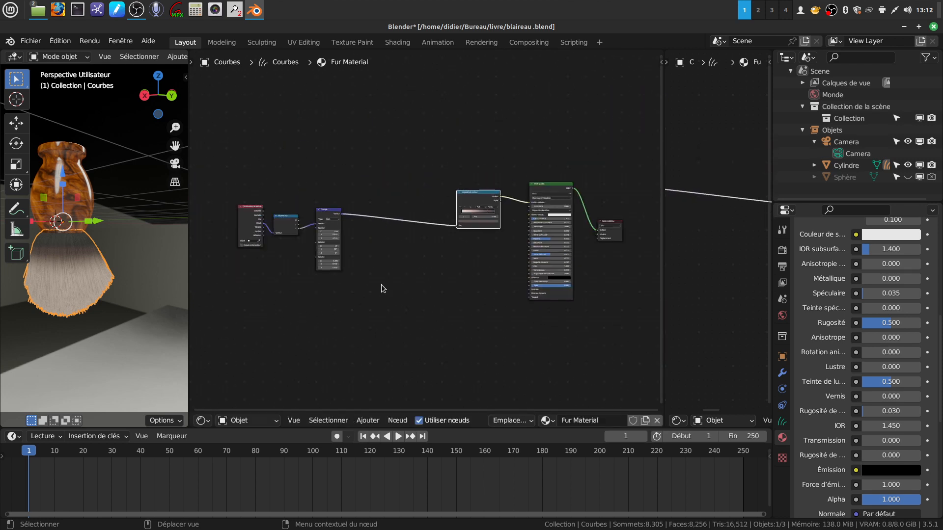
Examine the colour stops and position settings of the Dégradé de couleur node up close
scroll(553, 290, up, 12)
middle_drag(547, 234, 298, 320)
scroll(459, 341, up, 5)
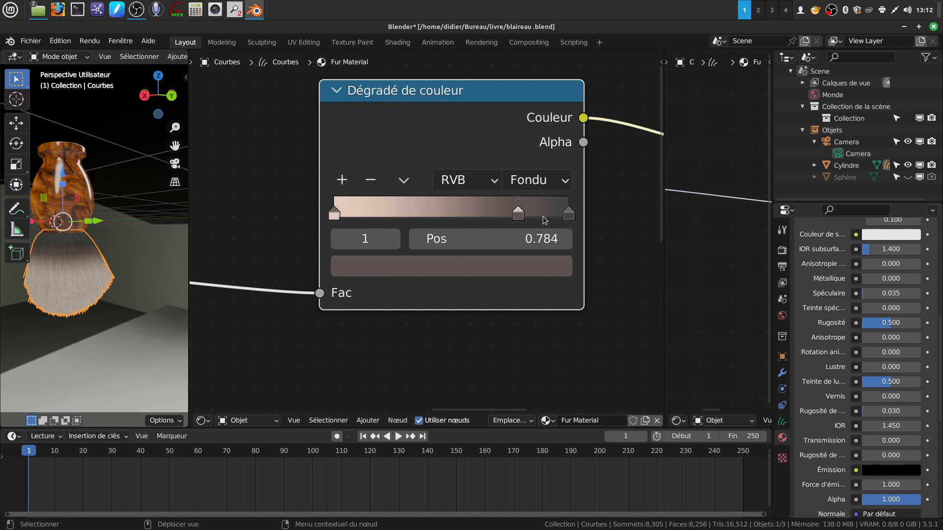
mouse_move(468, 266)
middle_down()
mouse_move(451, 275)
mouse_move(464, 266)
middle_up()
scroll(465, 267, up, 2)
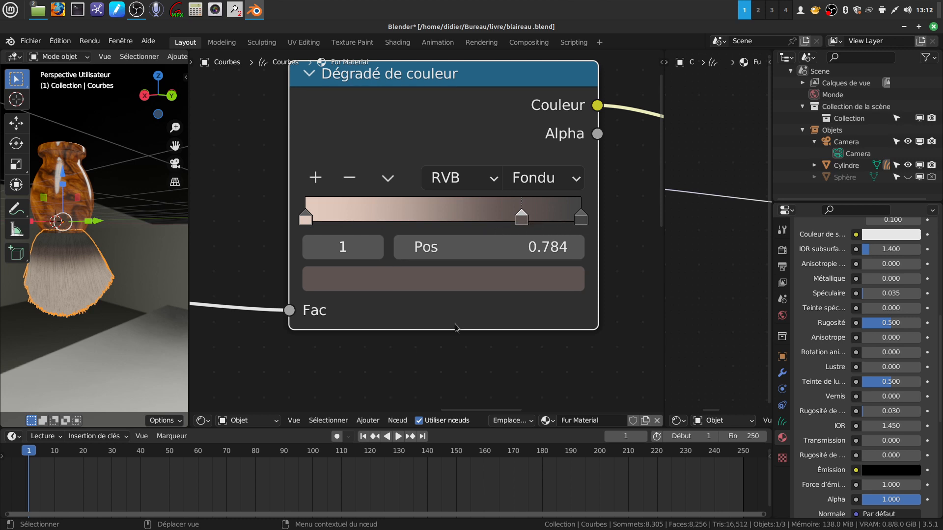
scroll(455, 323, down, 4)
middle_drag(386, 350, 548, 308)
scroll(436, 236, down, 2)
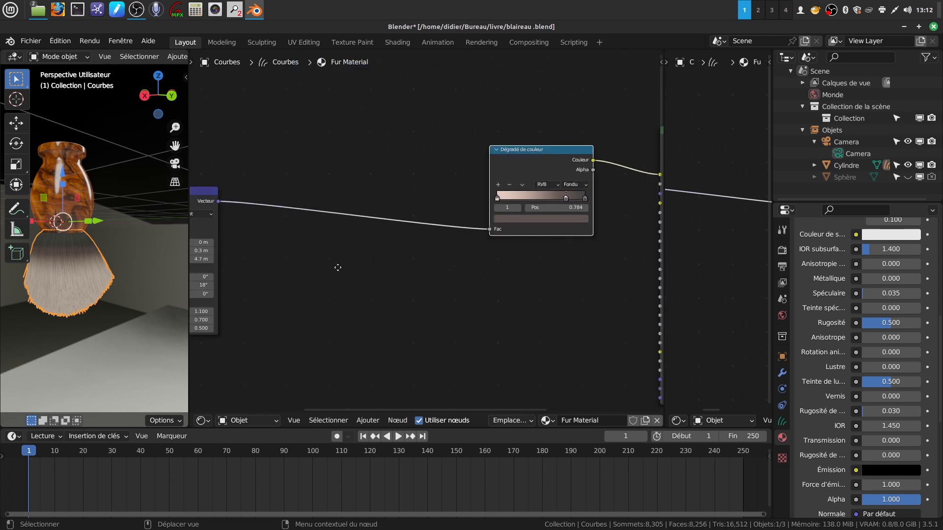
Move the Placage node away from Séparer XYZ towards the colour ramp and set its Y position to 0 m
middle_drag(337, 268, 547, 249)
drag(414, 170, 511, 143)
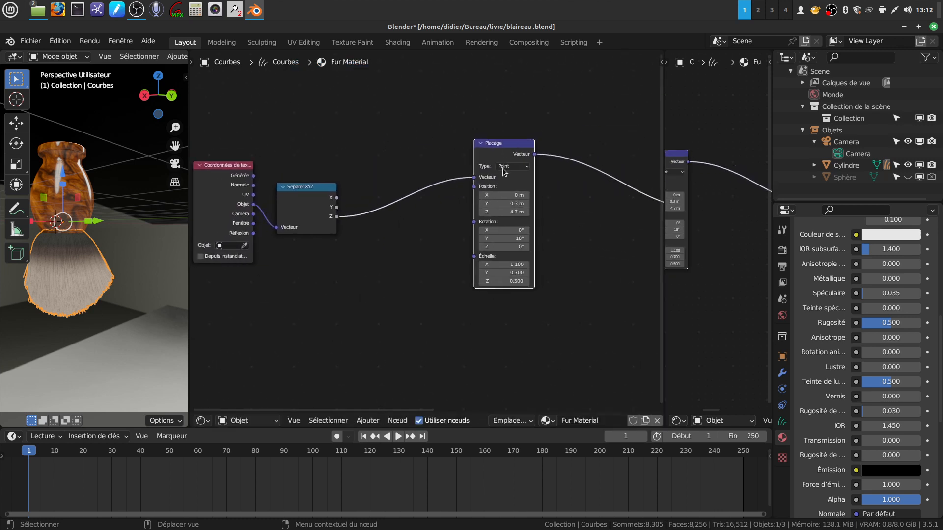
scroll(549, 282, up, 6)
middle_drag(555, 212, 483, 240)
scroll(475, 286, up, 3)
middle_drag(479, 207, 469, 228)
click(494, 232)
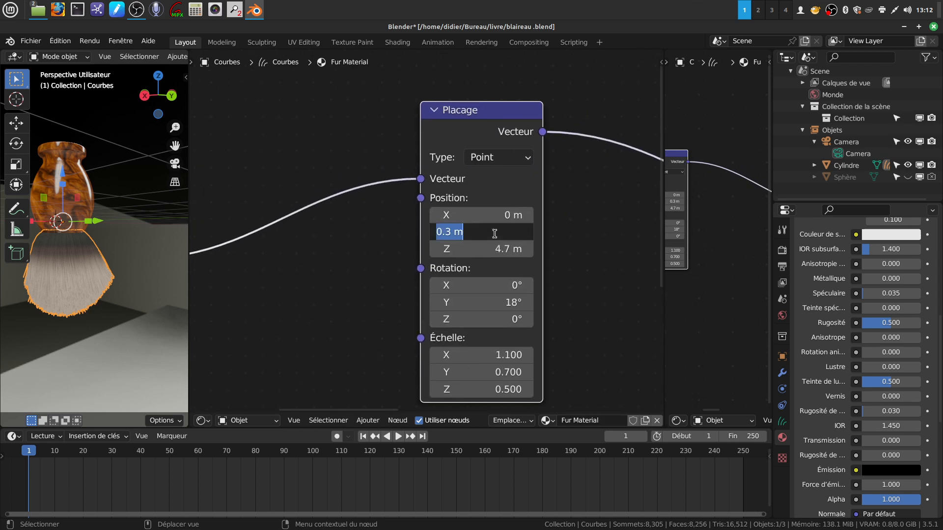
key(BackSpace)
text(0)
key(Return)
Set the Placage node's Y rotation to 0°
click(520, 301)
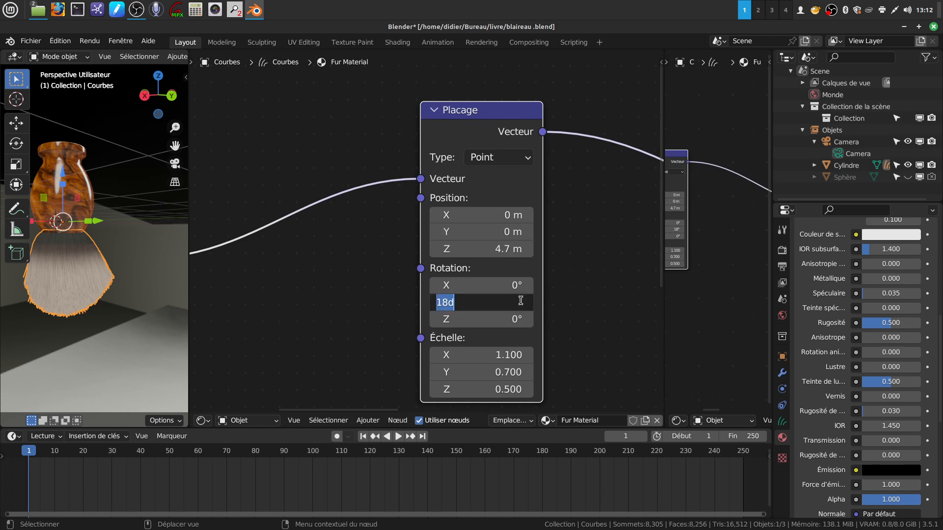
key(BackSpace)
text(0)
key(Return)
Set the Placage node's X, Y and Z scale to 1
click(521, 355)
key(BackSpace)
text(0)
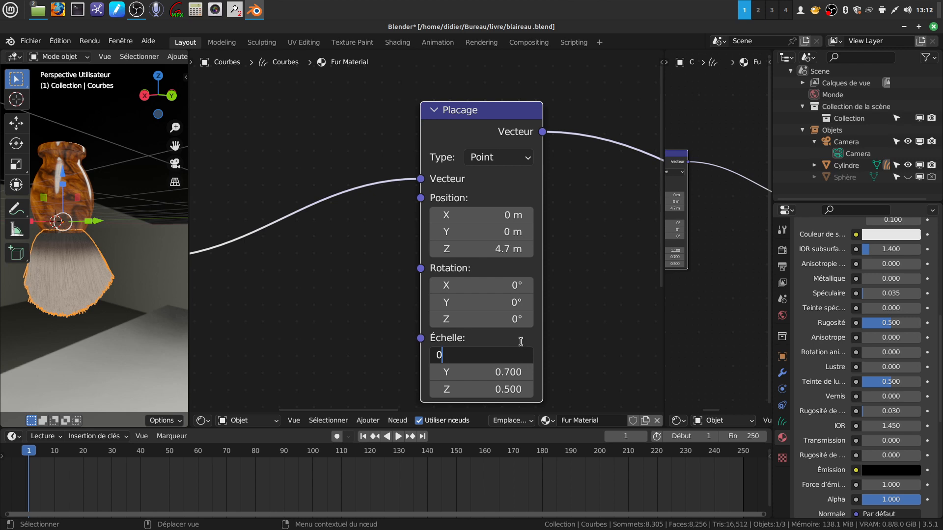
key(BackSpace)
text(1)
key(Return)
click(516, 372)
key(BackSpace)
text(1)
key(Return)
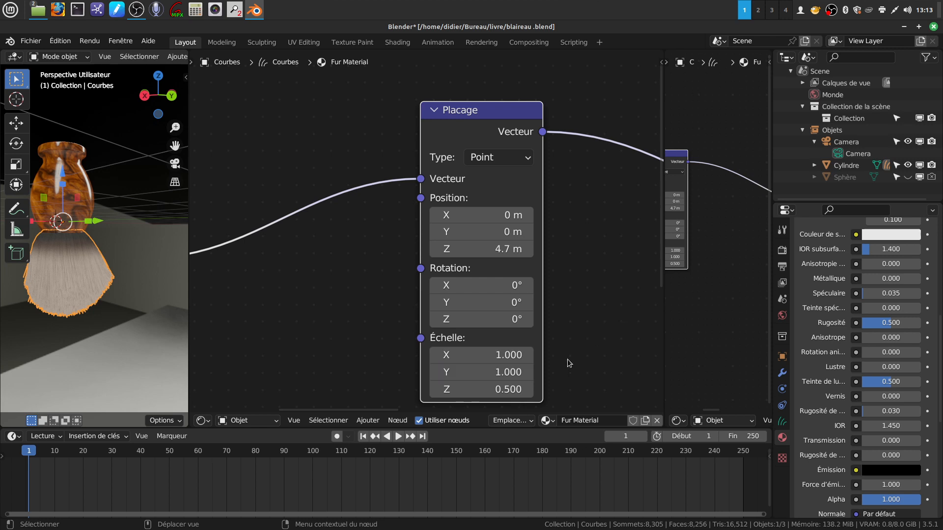
click(526, 384)
key(BackSpace)
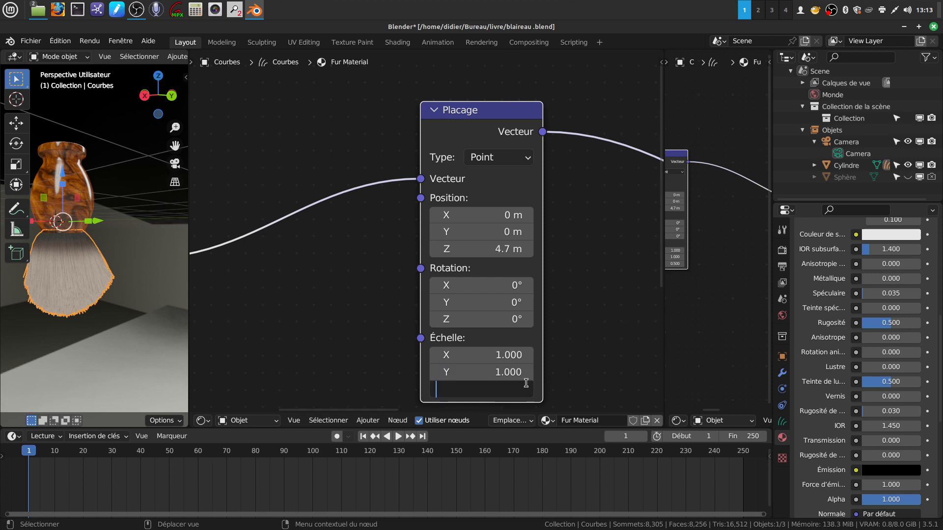
text(1)
key(Return)
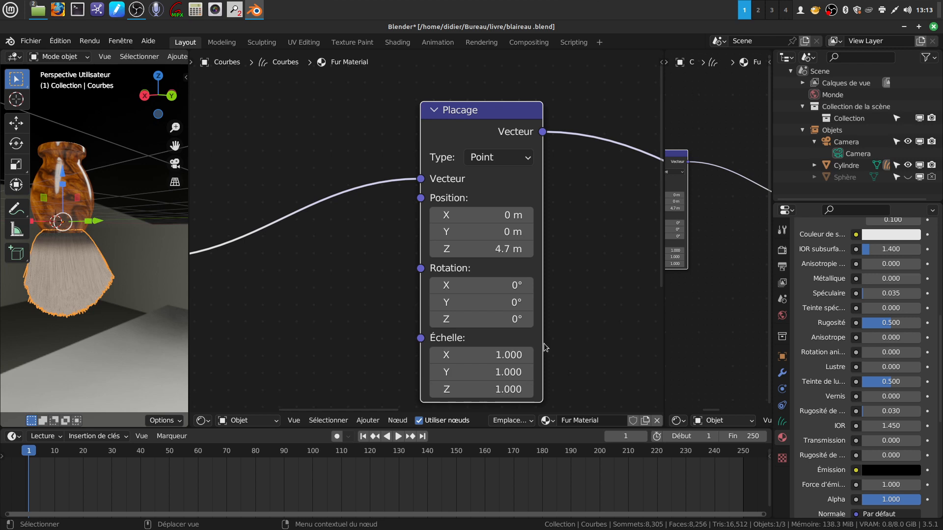
Examine the bristles and how the texture coordinates pass through Séparer XYZ into the Placage node
mouse_move(43, 264)
middle_down()
mouse_move(42, 281)
mouse_move(49, 276)
middle_up()
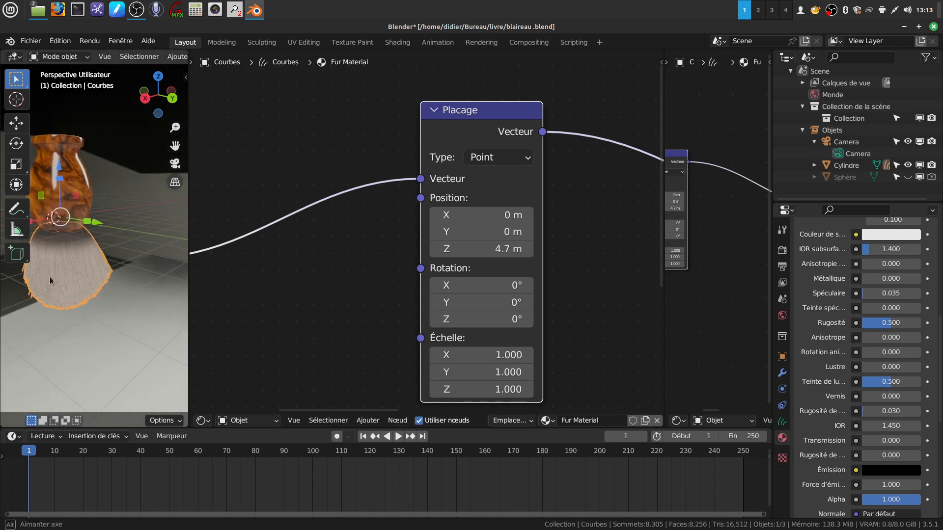
scroll(417, 292, down, 2)
scroll(401, 301, down, 4)
middle_drag(401, 298, 518, 273)
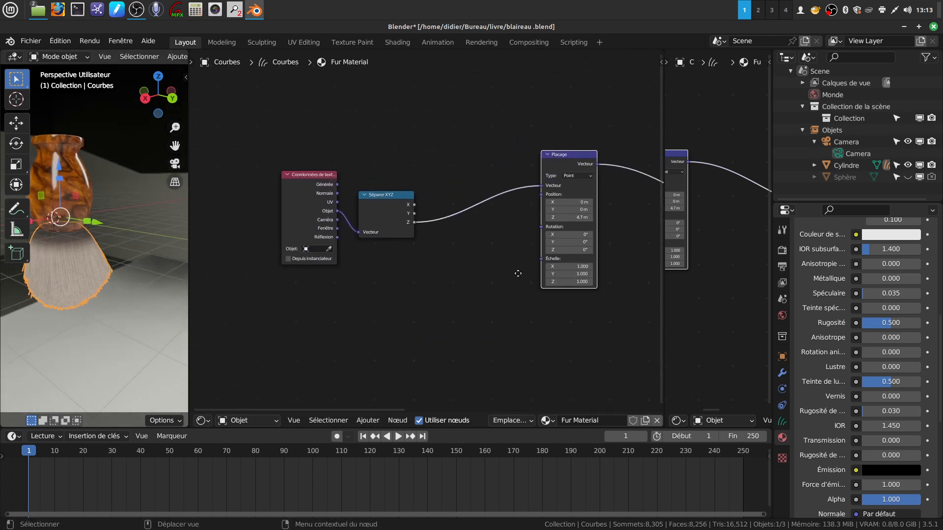
scroll(318, 336, up, 3)
scroll(358, 327, up, 2)
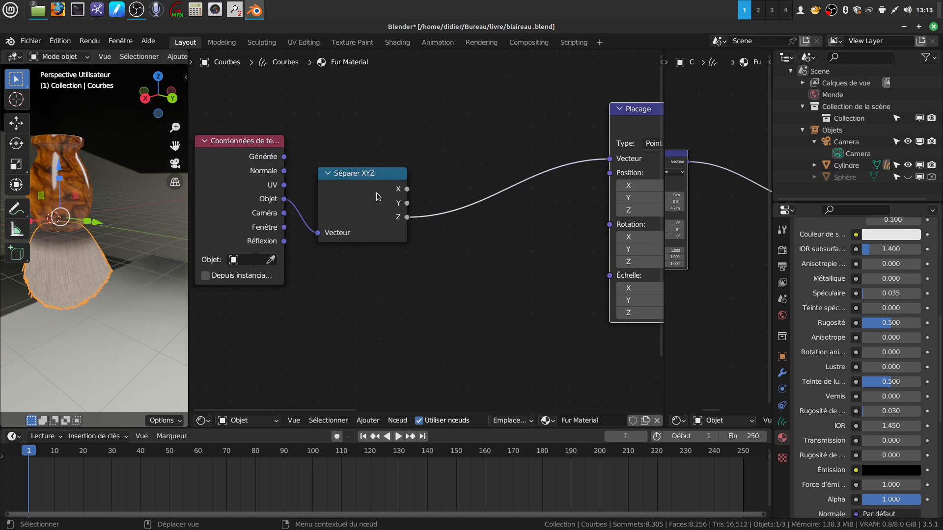
middle_drag(406, 301, 390, 277)
scroll(390, 278, down, 2)
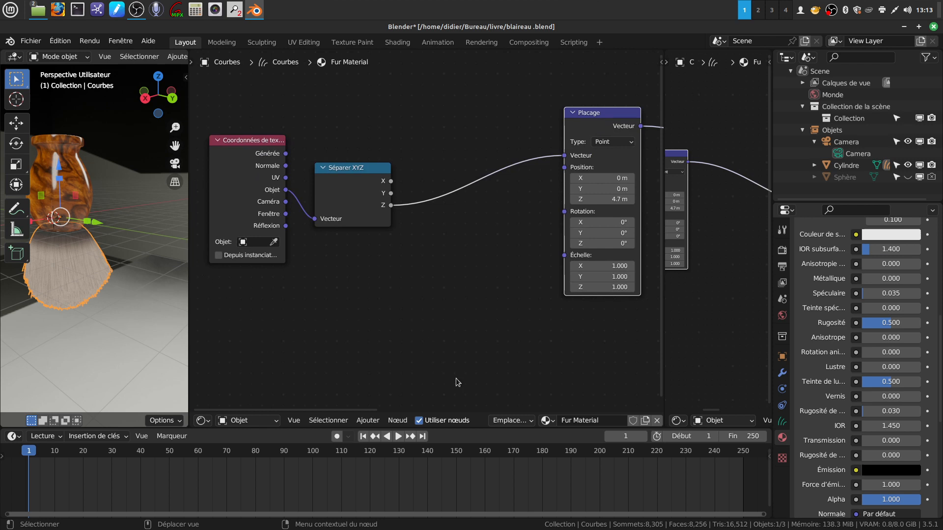
Examine where the Séparer XYZ, Placage and Dégradé de couleur nodes are found among the converter and vector nodes
scroll(357, 344, down, 1)
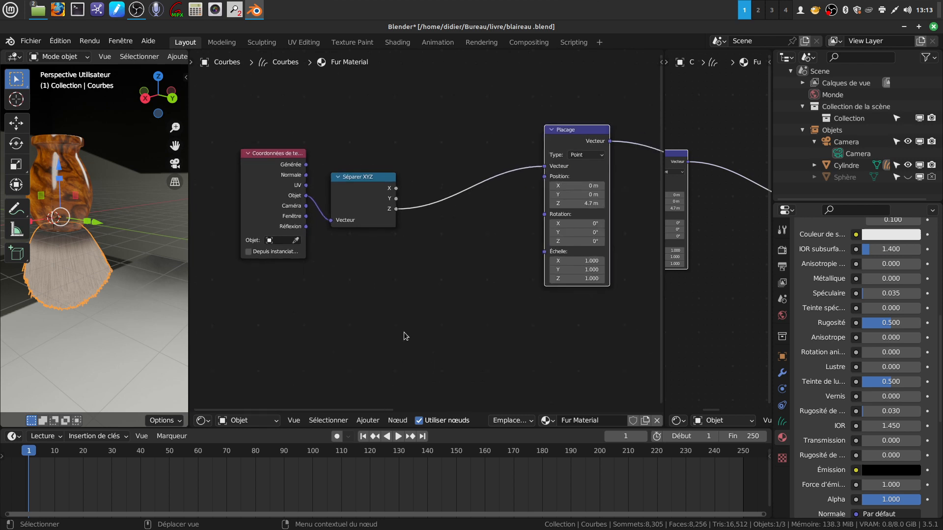
click(369, 420)
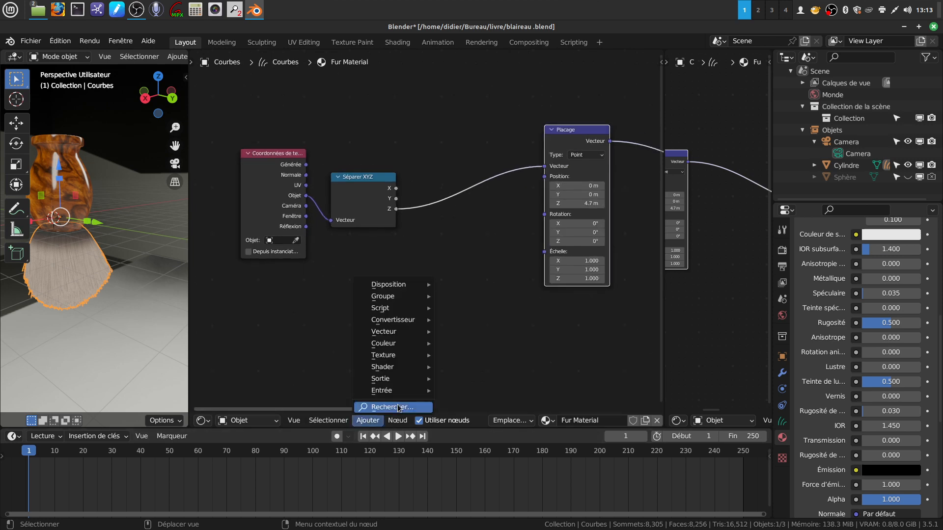
mouse_move(382, 390)
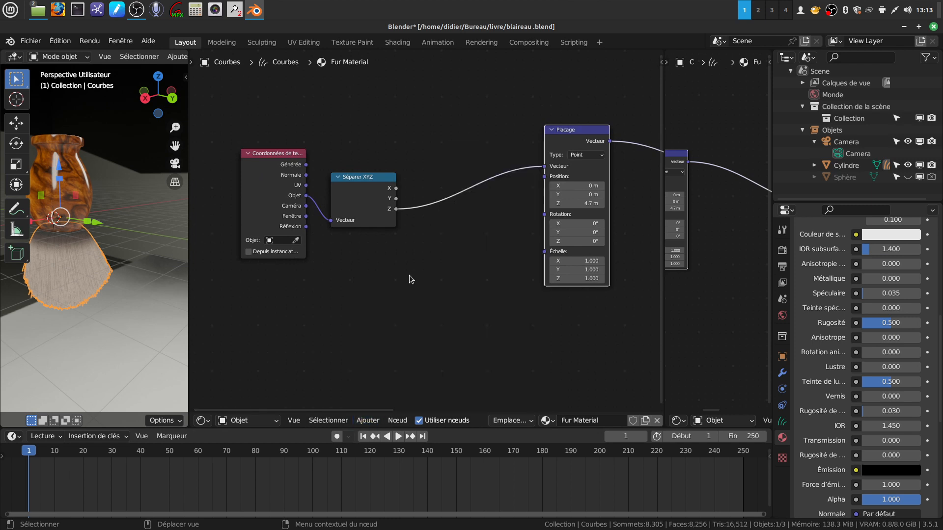
click(368, 421)
mouse_move(375, 323)
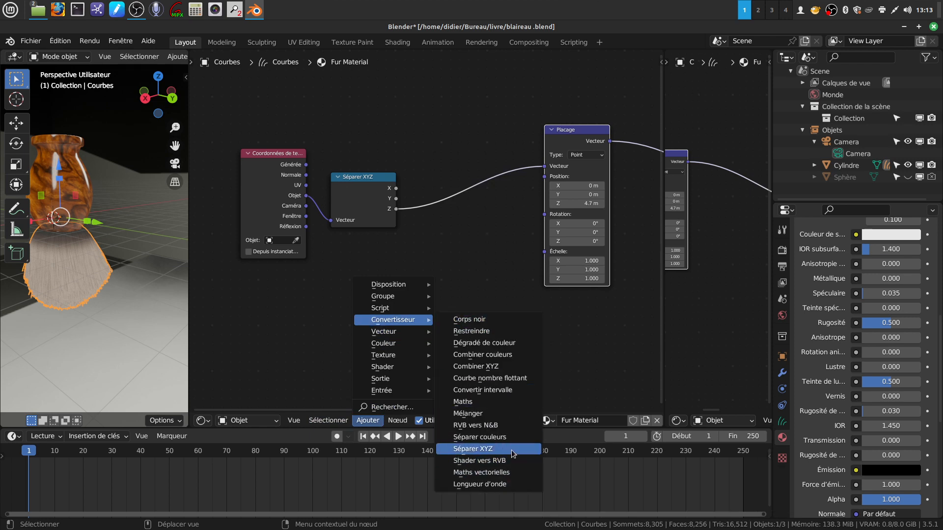
middle_drag(492, 239, 455, 235)
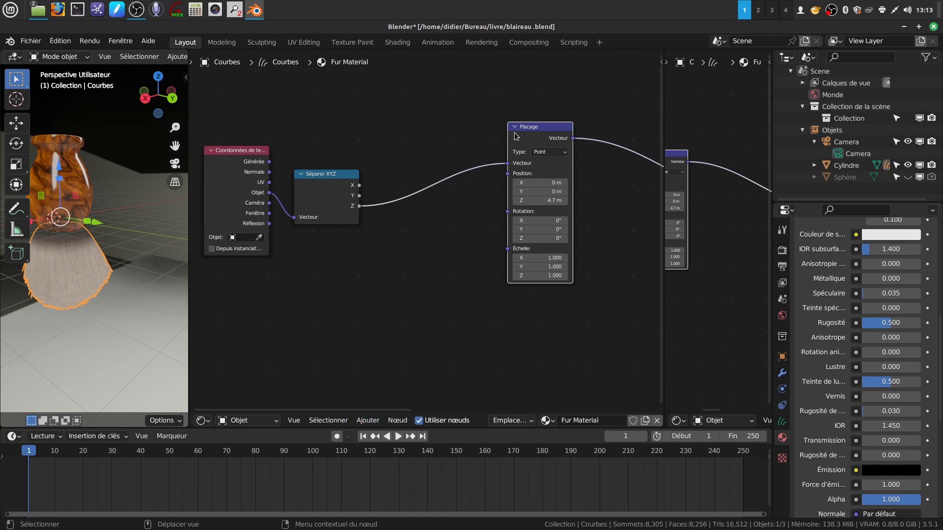
click(368, 420)
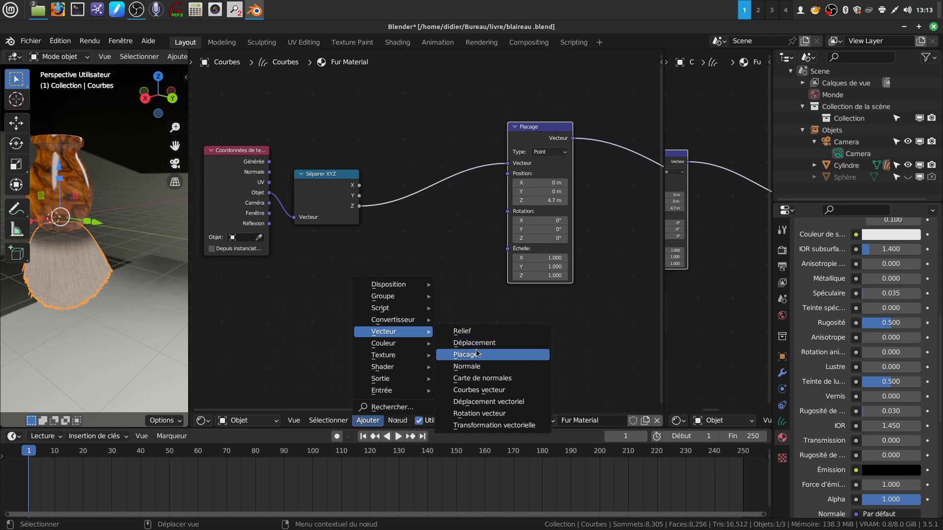
middle_drag(596, 273, 520, 300)
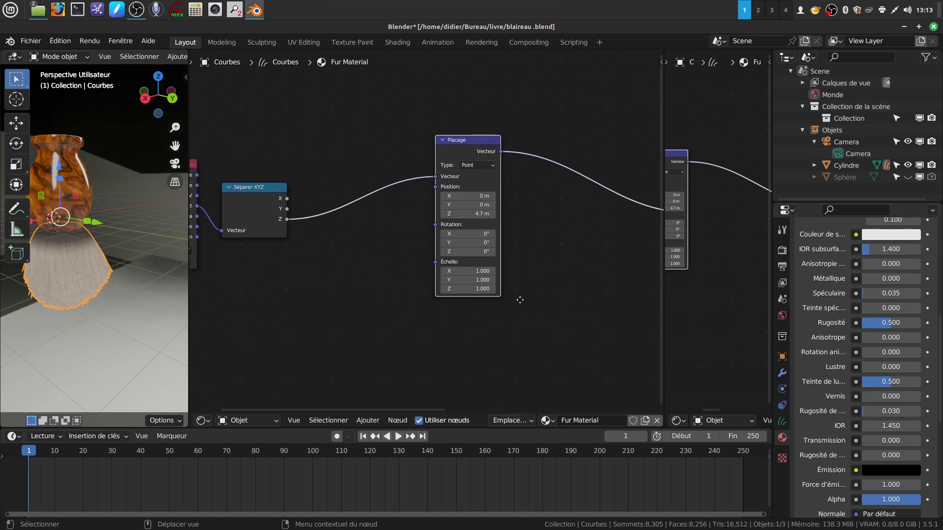
scroll(447, 226, up, 2)
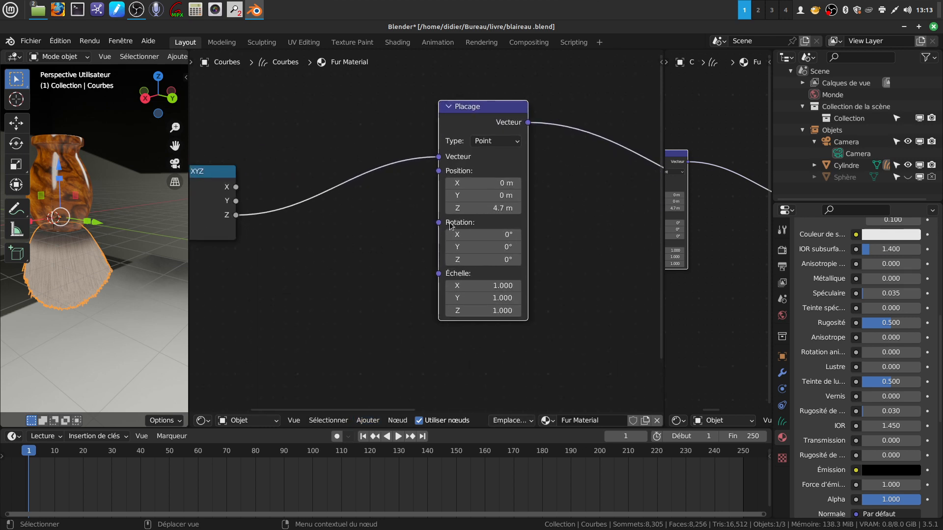
scroll(557, 294, down, 3)
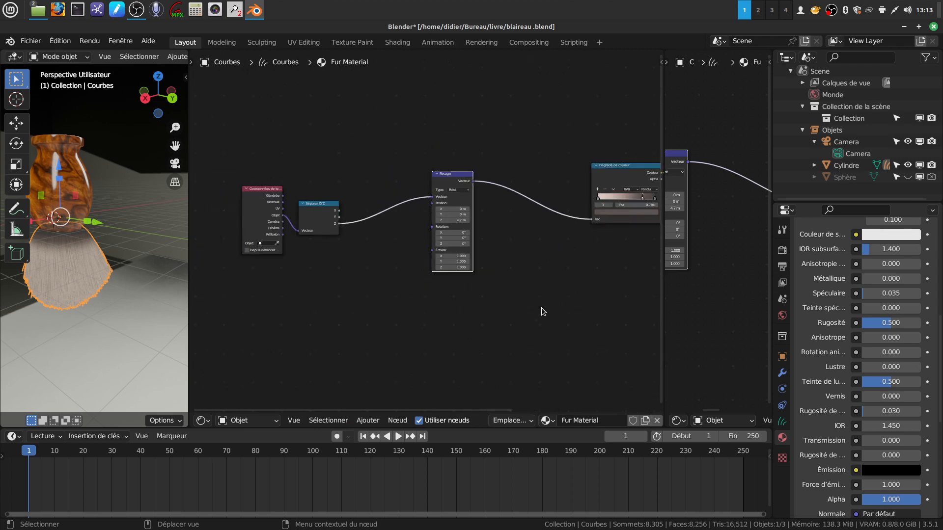
middle_drag(546, 316, 437, 319)
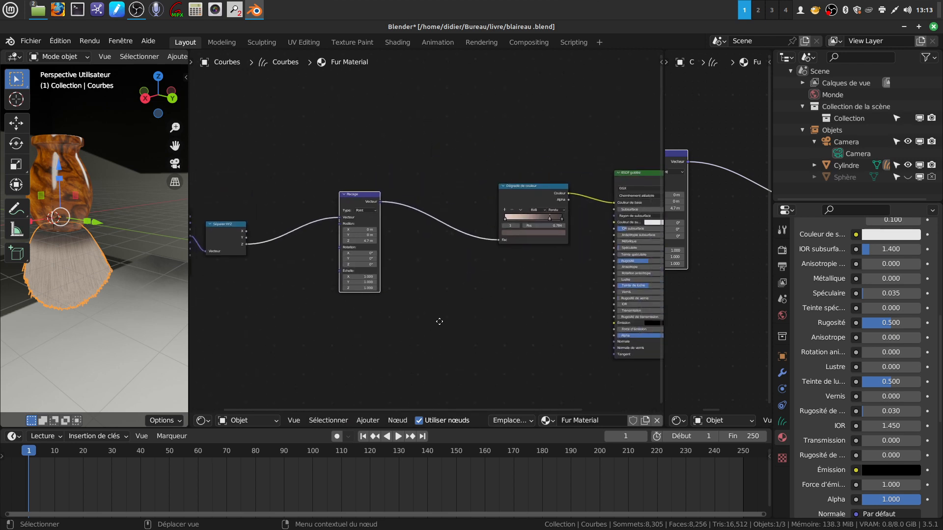
click(367, 421)
mouse_move(404, 320)
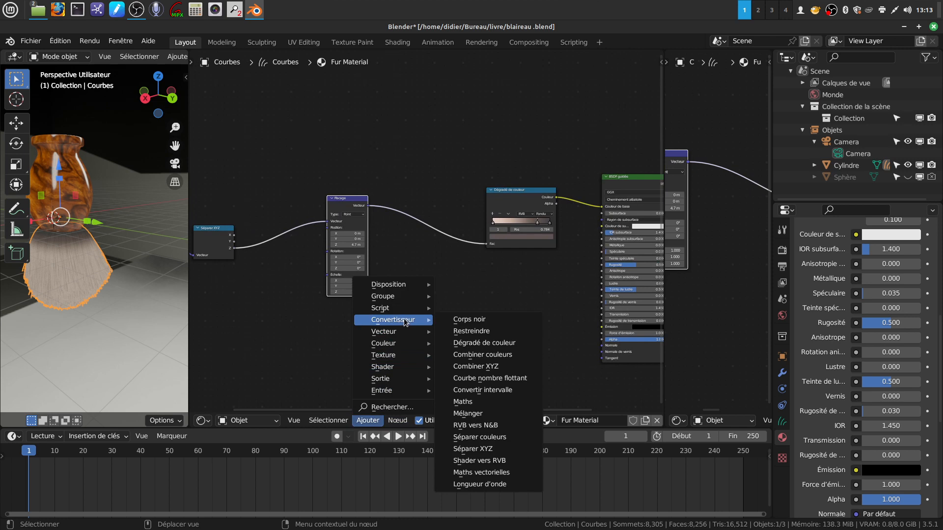
key(Escape)
Examine the Dégradé de couleur node's three colour stops by selecting each one to view its position and colour
scroll(546, 299, up, 3)
middle_drag(546, 299, 432, 354)
scroll(435, 360, up, 2)
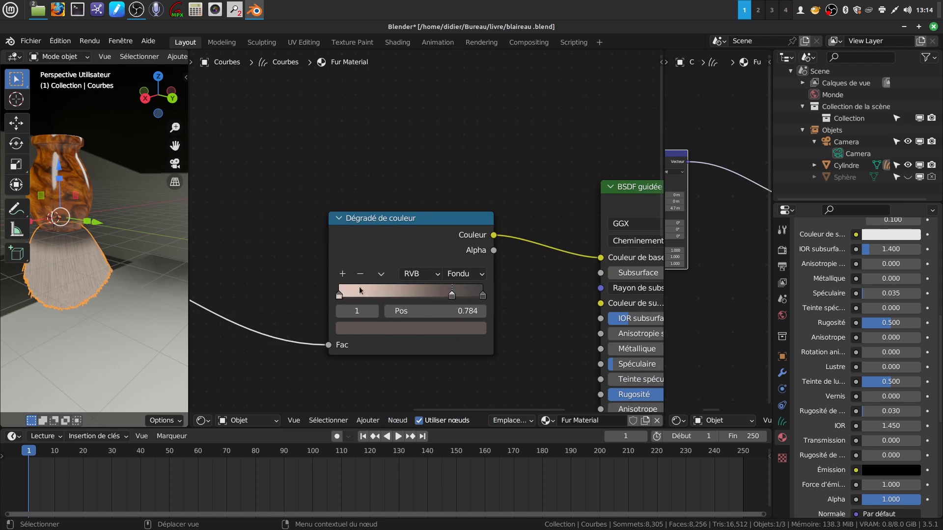
middle_drag(460, 375, 500, 294)
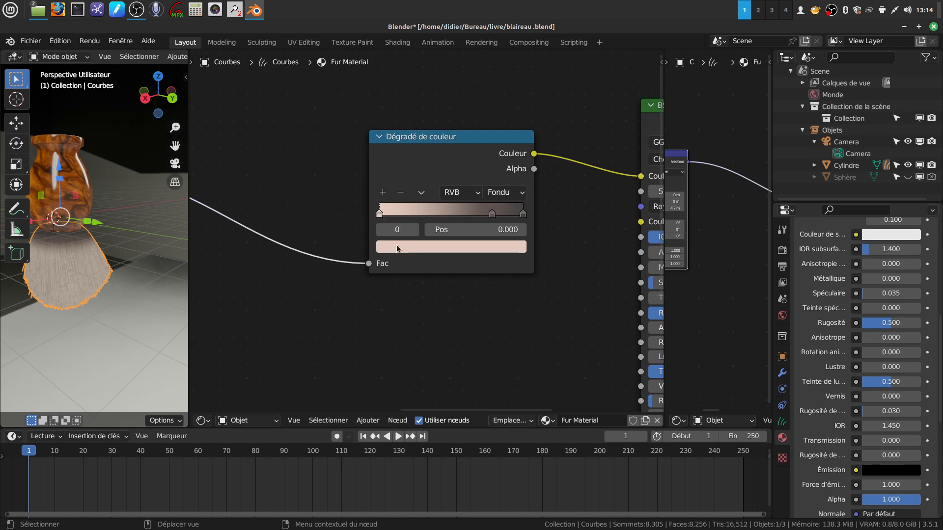
click(491, 220)
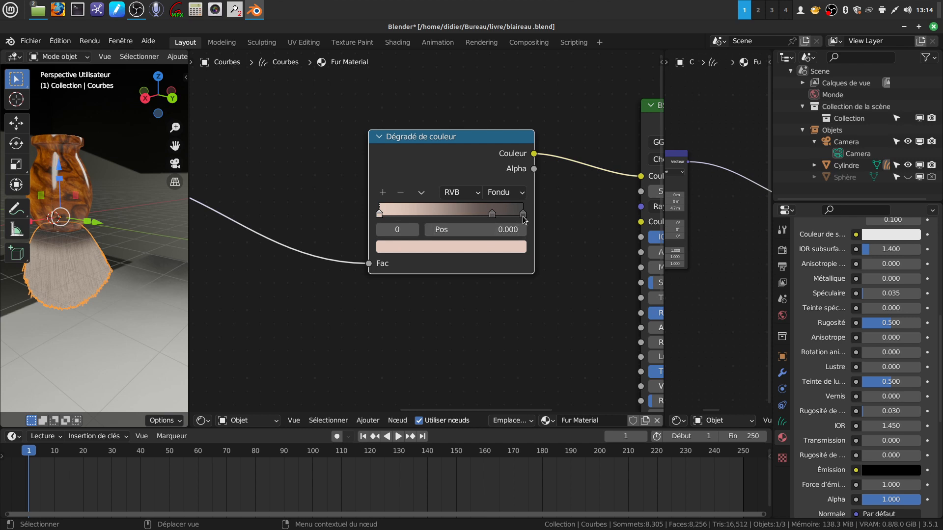
click(529, 276)
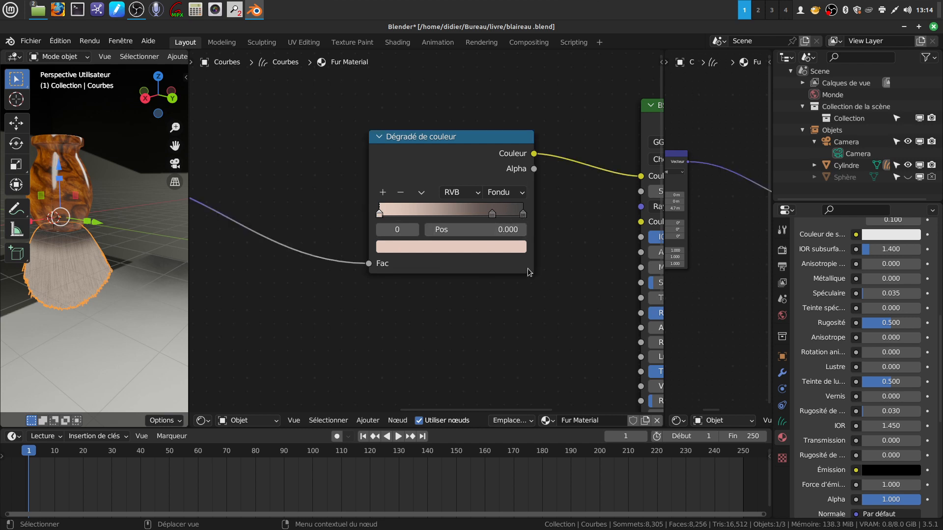
click(493, 214)
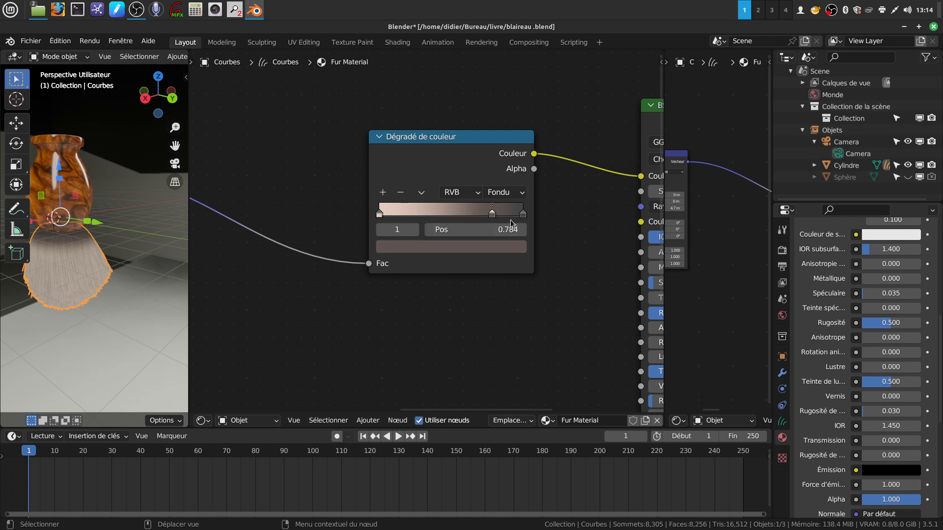
click(522, 214)
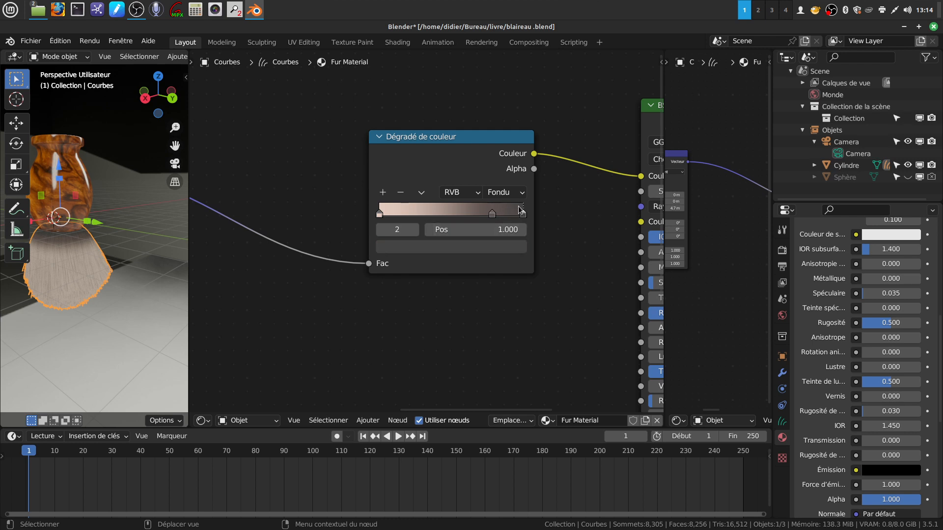
click(493, 212)
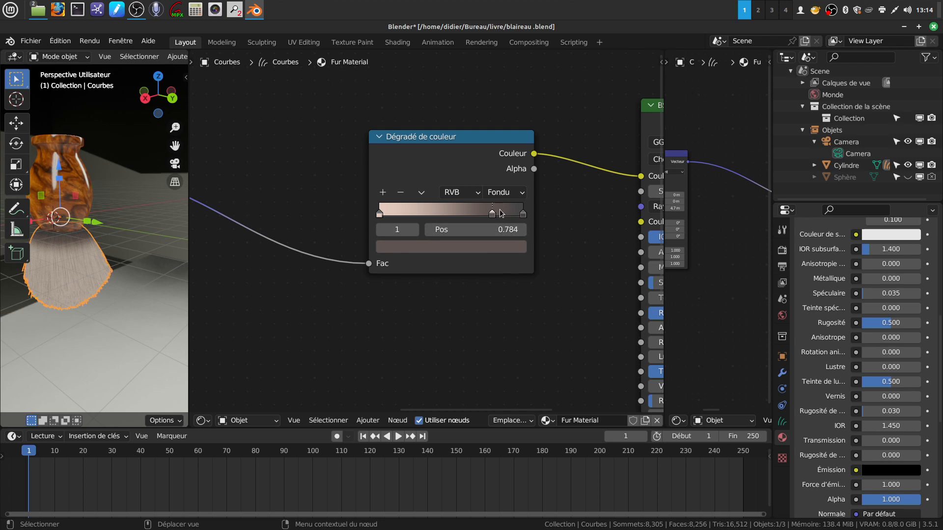
click(523, 213)
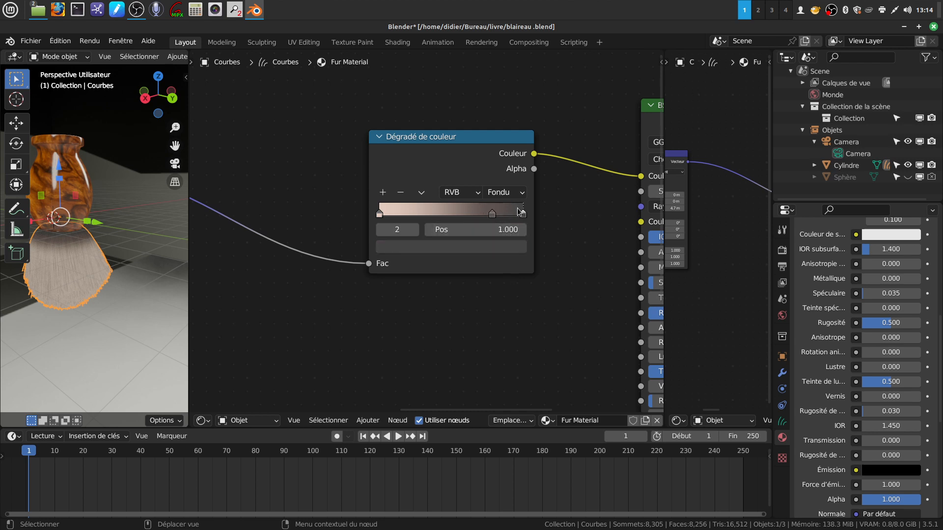
click(400, 208)
scroll(392, 340, down, 3)
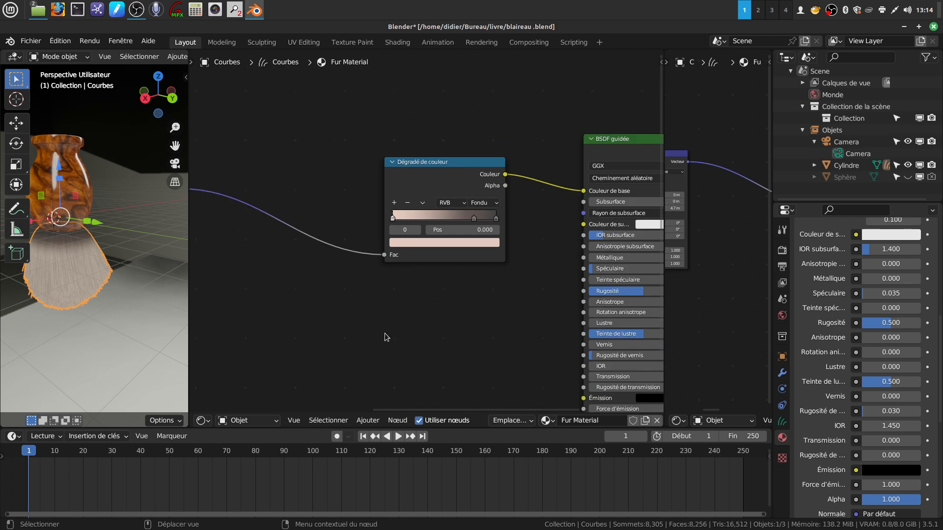
Widen the 3D viewport beside the node editor and frame the brush's bristles close up
middle_drag(347, 324, 500, 293)
middle_drag(351, 351, 472, 364)
scroll(74, 302, up, 2)
mouse_move(74, 303)
middle_down()
mouse_move(40, 284)
mouse_move(50, 284)
middle_up()
drag(185, 313, 305, 287)
scroll(212, 281, up, 2)
middle_drag(211, 281, 197, 254)
Set the Placage node's Z position to 6.8 m
middle_drag(464, 264, 359, 274)
scroll(428, 360, up, 2)
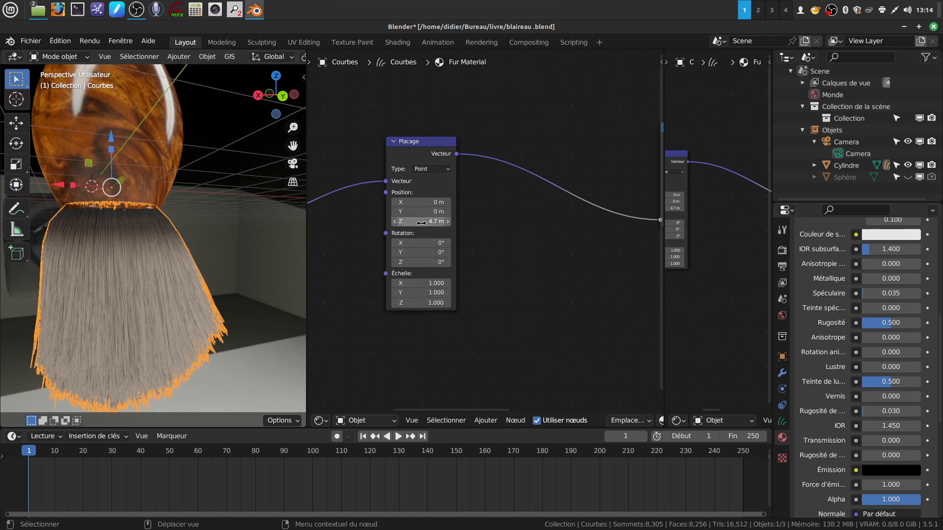
drag(422, 221, 446, 221)
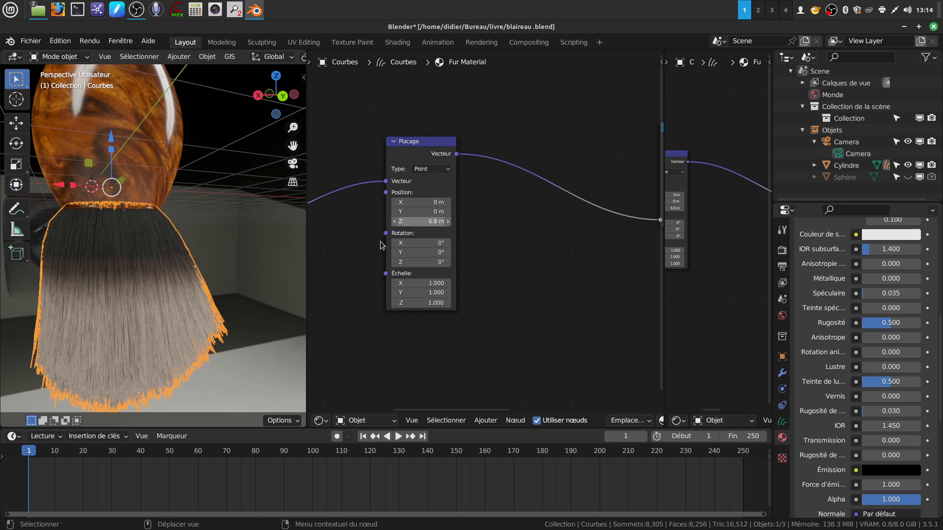
Try the Dégradé de couleur's dark end stop at position 0.773, return it to 1.000, and set the middle stop to 0.509
scroll(69, 319, down, 5)
mouse_move(183, 265)
middle_down()
mouse_move(274, 257)
mouse_move(265, 300)
middle_up()
mouse_move(528, 261)
middle_down()
mouse_move(623, 305)
mouse_move(561, 303)
middle_up()
scroll(481, 217, up, 9)
middle_drag(455, 195, 532, 208)
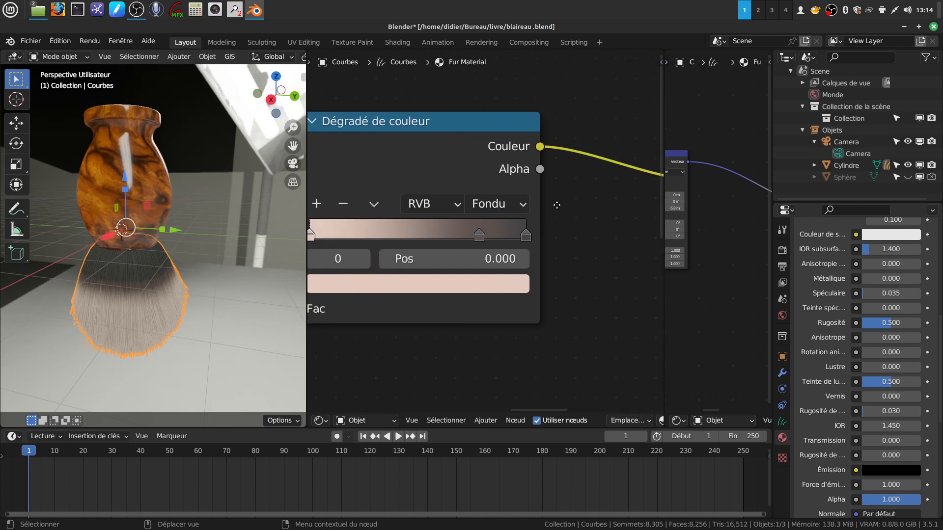
click(526, 208)
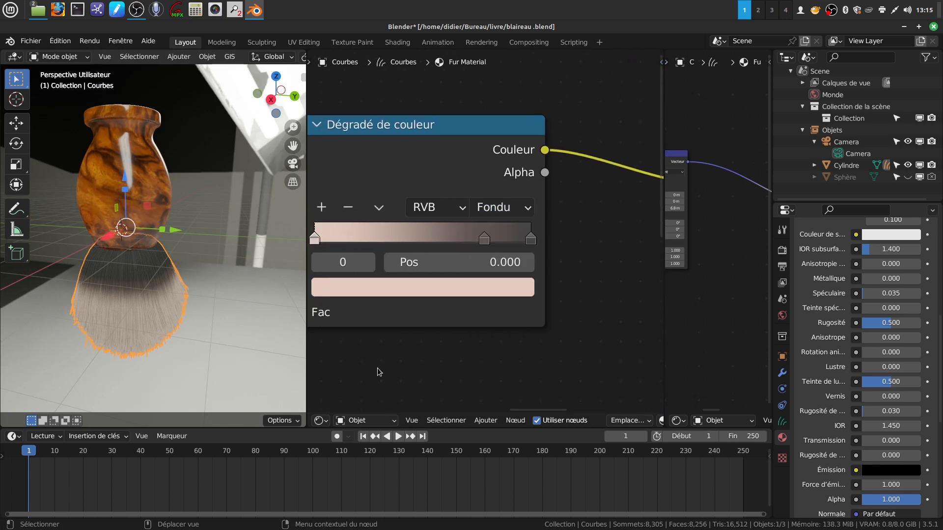
middle_drag(400, 353, 431, 338)
scroll(193, 323, up, 4)
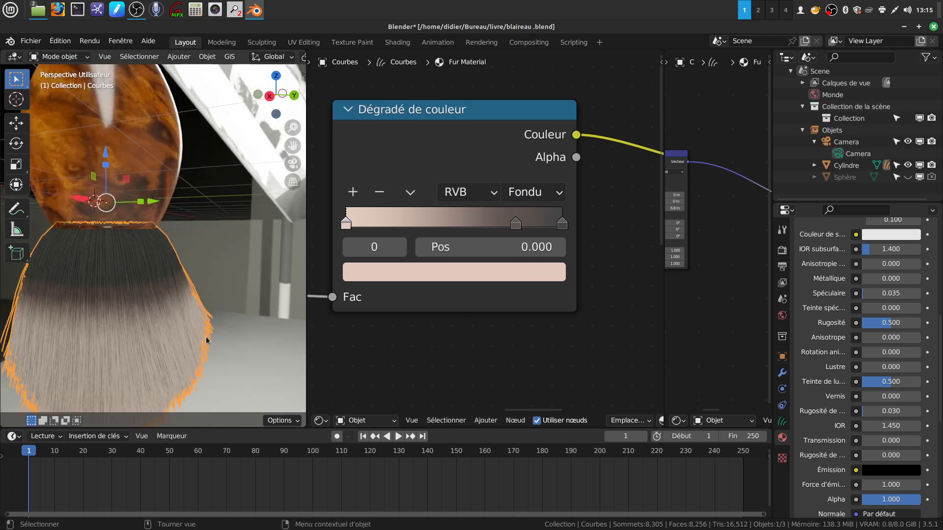
drag(517, 223, 462, 221)
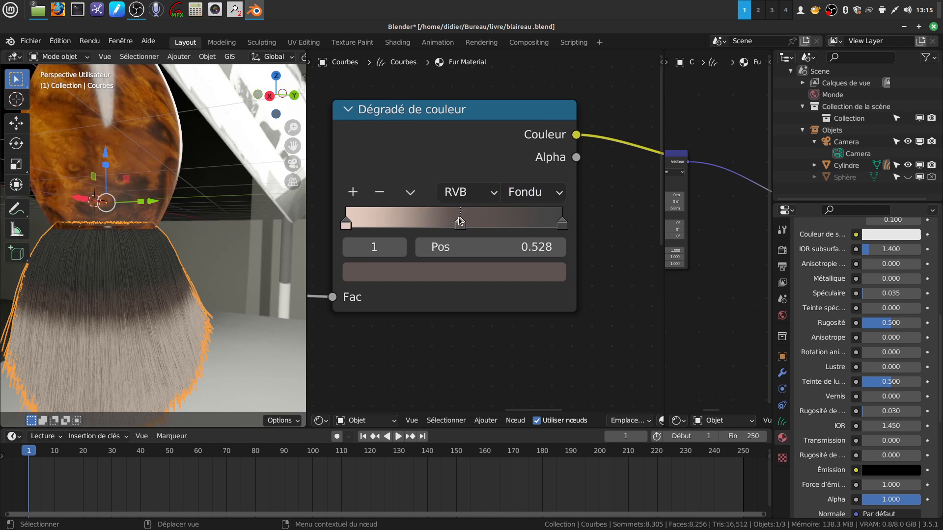
drag(560, 224, 548, 225)
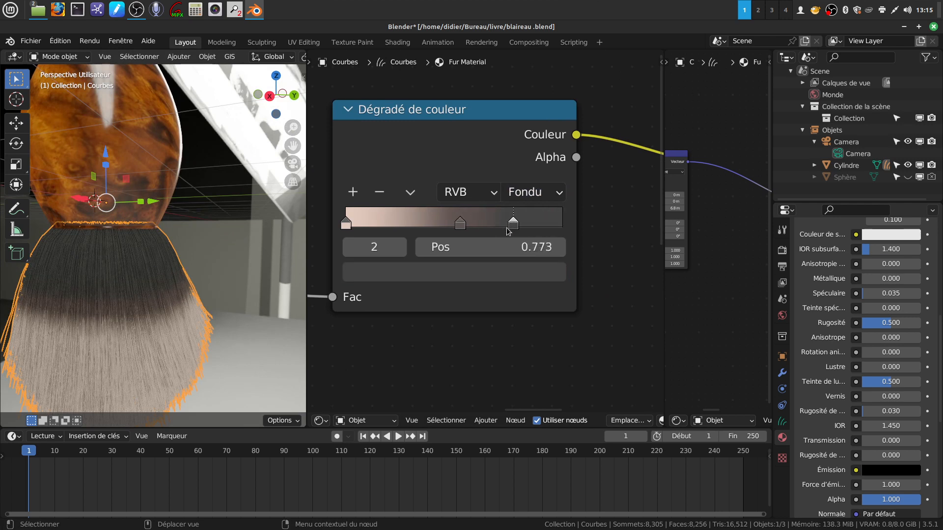
click(460, 225)
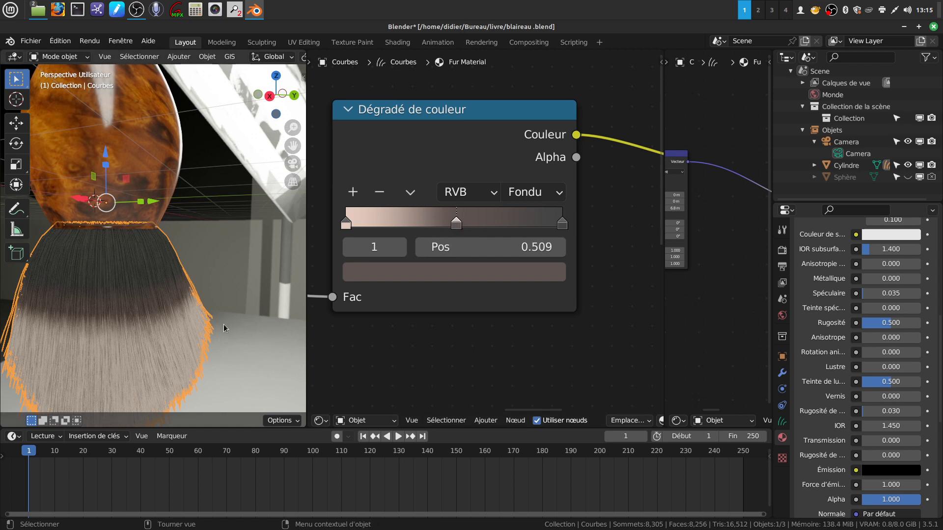
Inspect the bristles' gradient close up and from another side, with the bristle curves deselected
scroll(224, 328, down, 4)
scroll(149, 341, up, 4)
mouse_move(178, 282)
middle_down()
mouse_move(187, 273)
mouse_move(248, 274)
mouse_move(208, 317)
mouse_move(164, 311)
mouse_move(164, 273)
middle_up()
scroll(157, 341, up, 2)
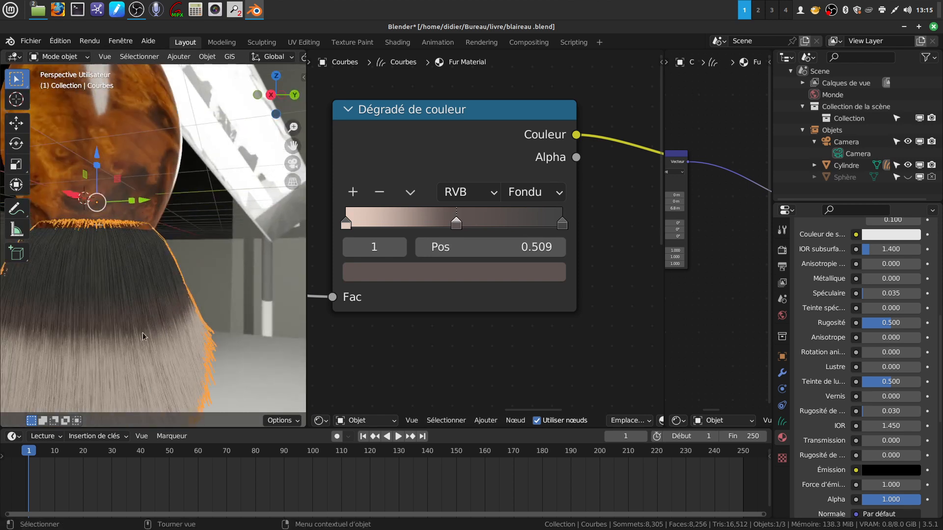
mouse_move(160, 325)
middle_down()
mouse_move(160, 285)
mouse_move(172, 304)
mouse_move(216, 303)
mouse_move(186, 307)
mouse_move(178, 277)
mouse_move(276, 282)
mouse_move(11, 300)
mouse_move(282, 308)
mouse_move(257, 314)
mouse_move(326, 334)
middle_up()
scroll(149, 304, down, 2)
scroll(218, 304, up, 1)
click(222, 305)
scroll(224, 305, down, 3)
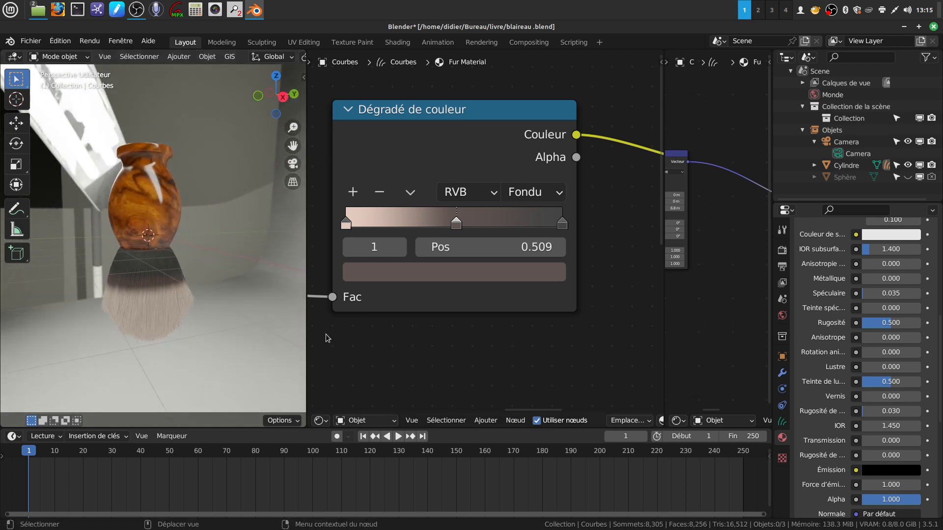
Set the Placage node's rotation to X -23.5°, Y 19.5° and Z -13.4°
scroll(354, 322, down, 2)
middle_drag(382, 311, 578, 283)
scroll(470, 326, down, 8)
middle_drag(432, 301, 548, 260)
scroll(524, 360, up, 2)
scroll(448, 242, up, 2)
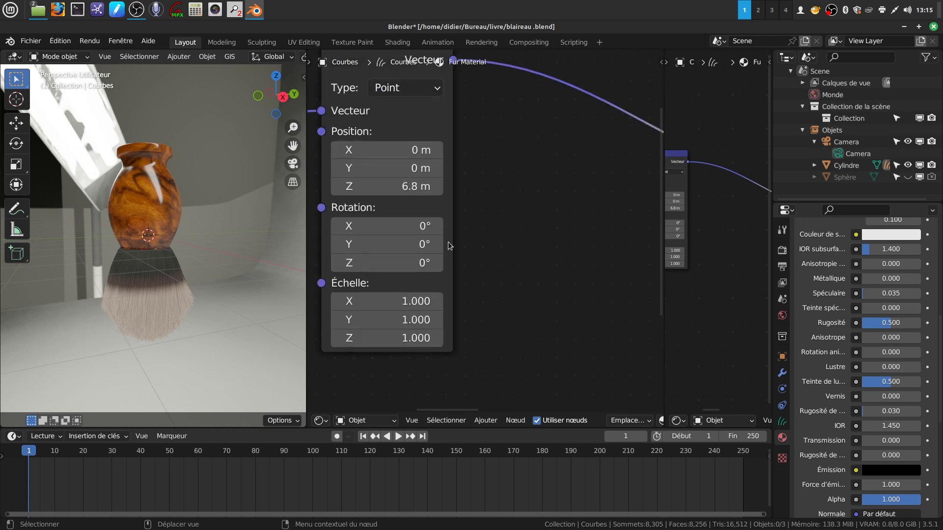
middle_drag(447, 241, 520, 273)
scroll(524, 391, up, 2)
scroll(524, 390, up, 1)
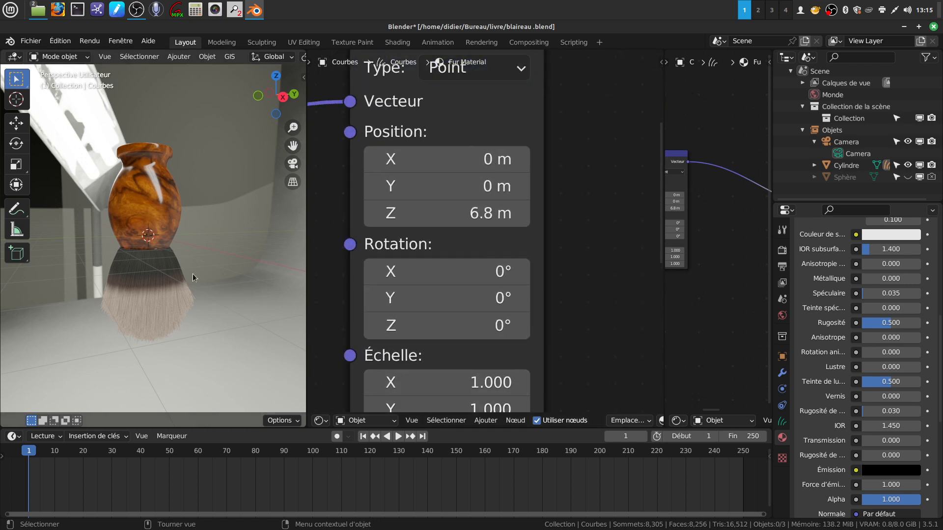
mouse_move(447, 301)
mouse_down()
mouse_move(472, 301)
mouse_move(431, 301)
mouse_move(434, 271)
mouse_move(397, 271)
mouse_move(426, 271)
mouse_move(407, 271)
mouse_up()
mouse_move(441, 326)
mouse_down()
mouse_move(470, 326)
mouse_move(423, 333)
mouse_up()
mouse_move(147, 301)
middle_down()
mouse_move(204, 281)
mouse_move(284, 285)
mouse_move(7, 297)
mouse_move(188, 324)
middle_up()
scroll(578, 326, down, 3)
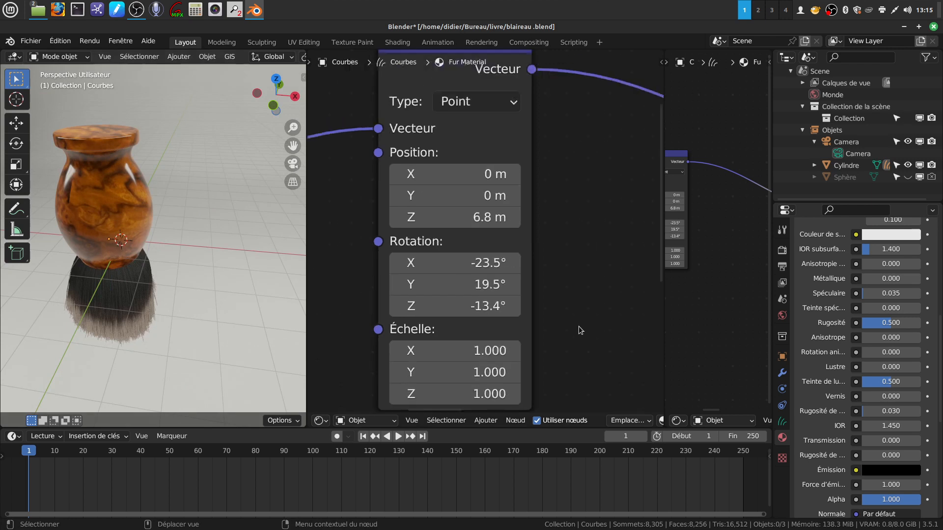
Set the Placage node's scale to X 1.400, Y 0.400 and Z 0.900 and check the gradient on the bristles
middle_drag(576, 321, 504, 247)
mouse_move(187, 370)
middle_down()
mouse_move(137, 294)
mouse_move(176, 315)
middle_up()
scroll(533, 330, up, 3)
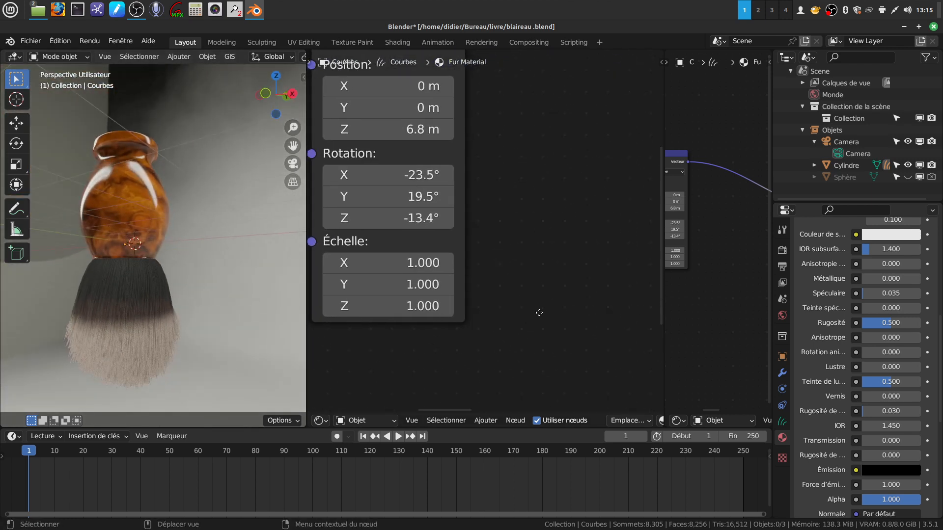
middle_drag(539, 311, 569, 297)
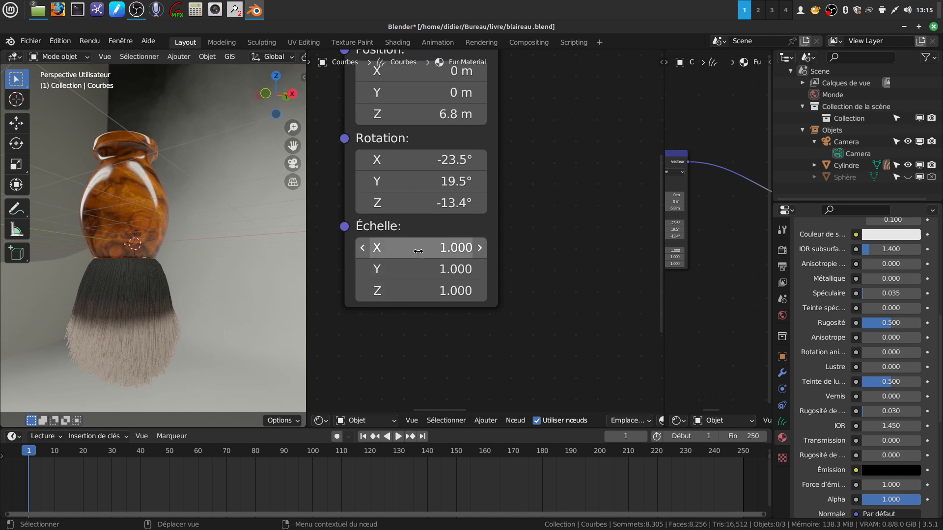
mouse_move(423, 249)
mouse_down()
mouse_move(442, 249)
mouse_move(431, 248)
mouse_move(421, 269)
mouse_move(435, 269)
mouse_move(408, 269)
mouse_move(410, 291)
mouse_move(439, 291)
mouse_move(421, 291)
mouse_up()
mouse_move(141, 326)
middle_down()
mouse_move(196, 285)
mouse_move(223, 323)
mouse_move(261, 304)
mouse_move(156, 339)
mouse_move(160, 290)
mouse_move(135, 253)
middle_up()
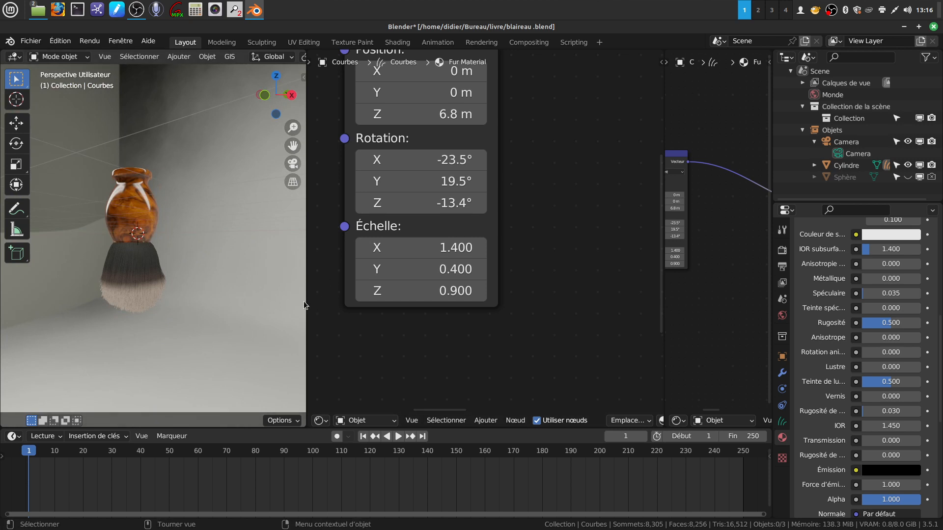
drag(306, 302, 448, 302)
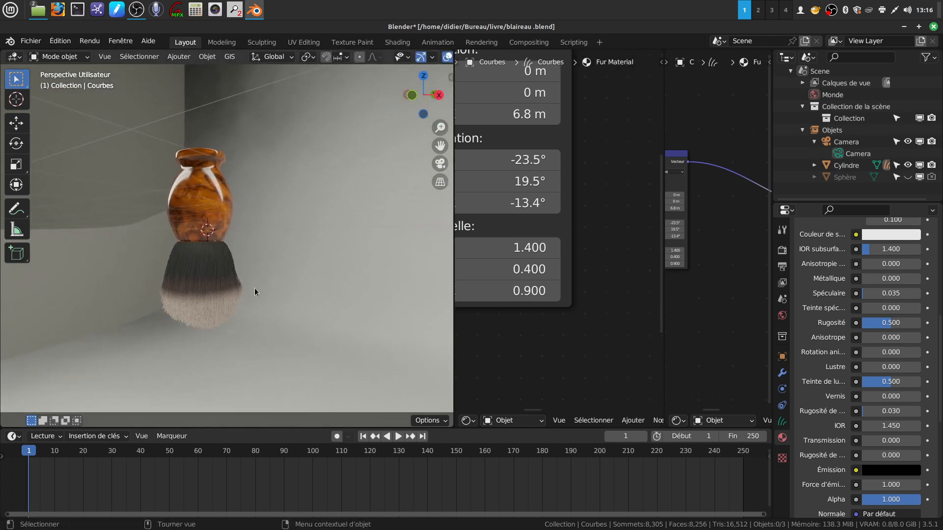
mouse_move(352, 274)
middle_down()
mouse_move(355, 266)
mouse_move(320, 291)
mouse_move(296, 361)
mouse_move(271, 328)
mouse_move(324, 269)
mouse_move(406, 290)
mouse_move(393, 313)
mouse_move(499, 340)
middle_up()
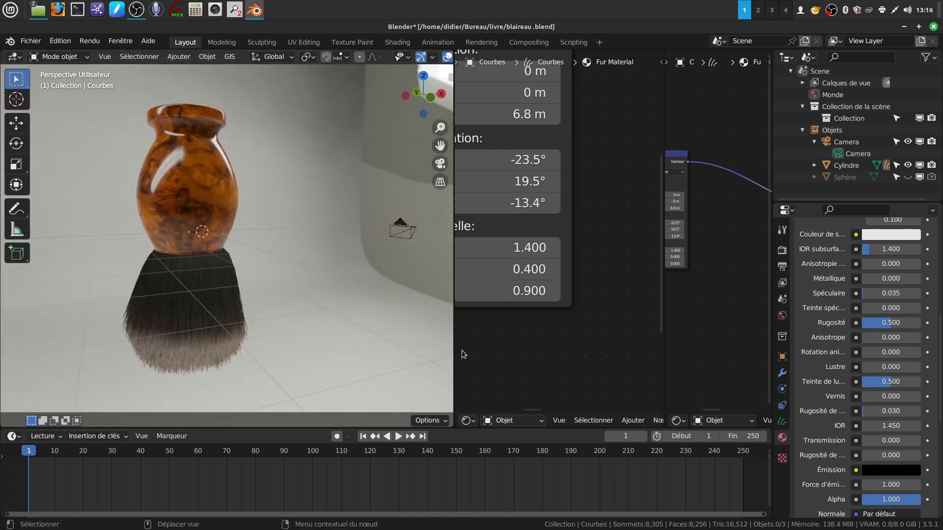
Widen the node editor and move the Séparer XYZ and texture coordinate nodes closer to the Placage node
drag(455, 350, 170, 290)
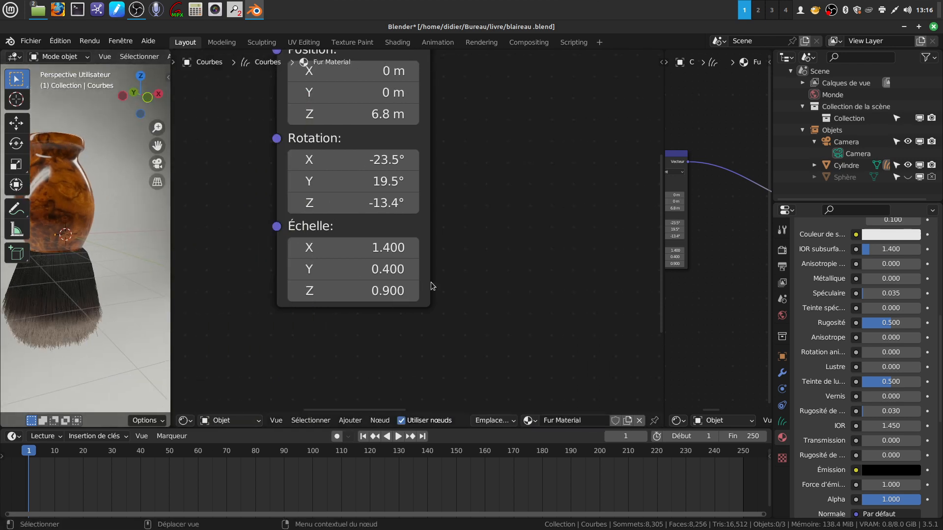
key(Home)
middle_drag(172, 297, 237, 323)
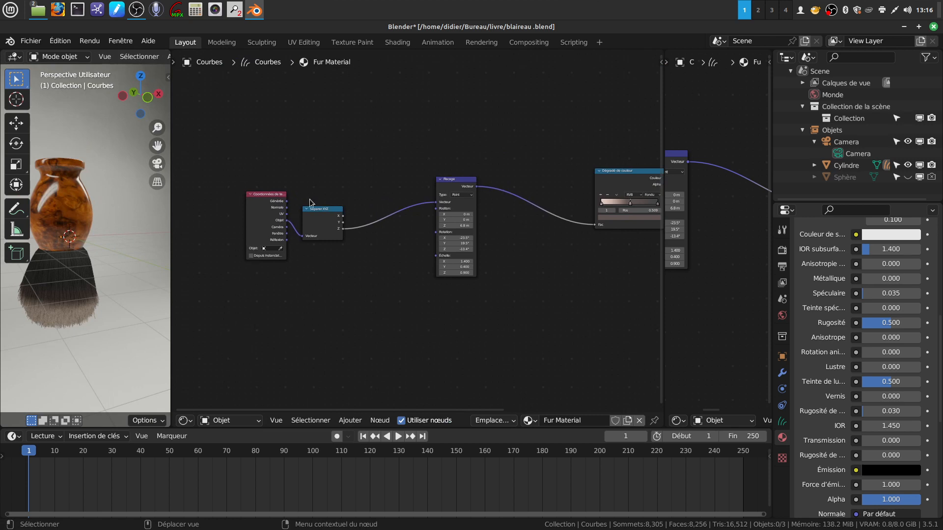
drag(326, 222, 397, 199)
mouse_move(261, 228)
mouse_down()
mouse_move(337, 210)
mouse_move(328, 214)
mouse_up()
scroll(85, 331, up, 3)
Review the whole Fur Material node chain alongside the bristles' gradient
mouse_move(86, 324)
middle_down()
mouse_move(50, 302)
mouse_move(105, 273)
mouse_move(57, 335)
mouse_move(122, 316)
mouse_move(88, 340)
mouse_move(92, 353)
middle_up()
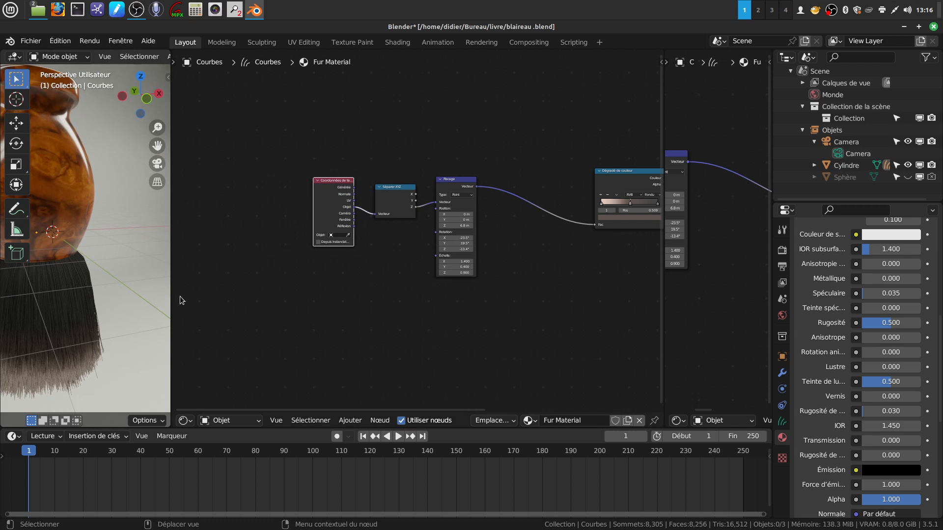
middle_drag(275, 303, 189, 290)
scroll(235, 305, down, 4)
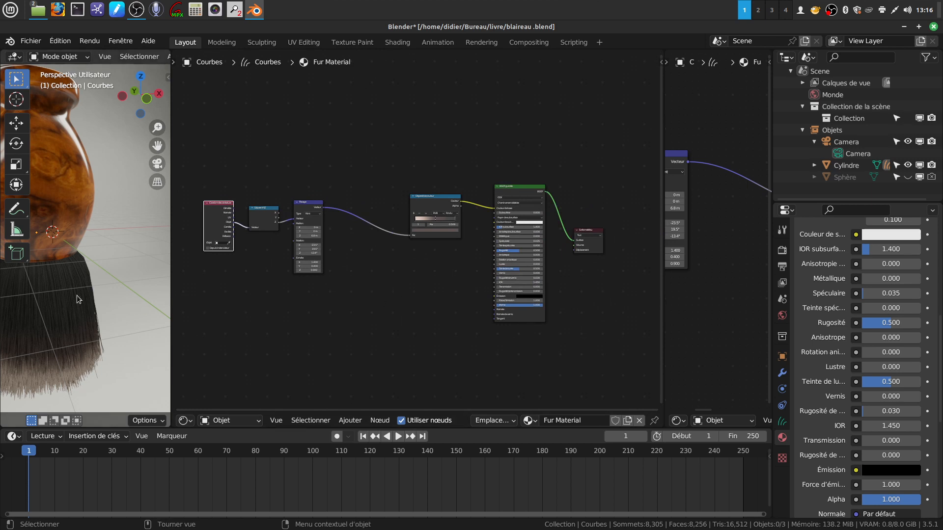
middle_drag(390, 298, 334, 268)
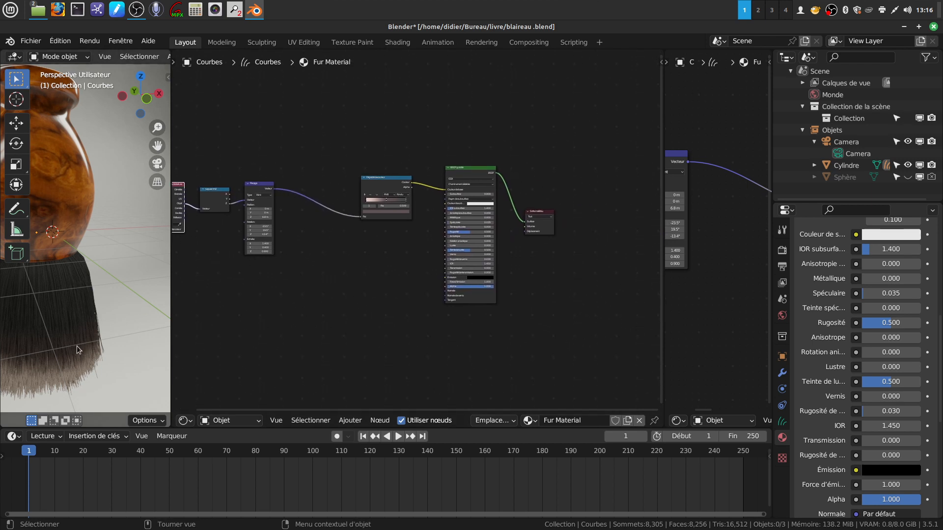
middle_drag(378, 295, 394, 259)
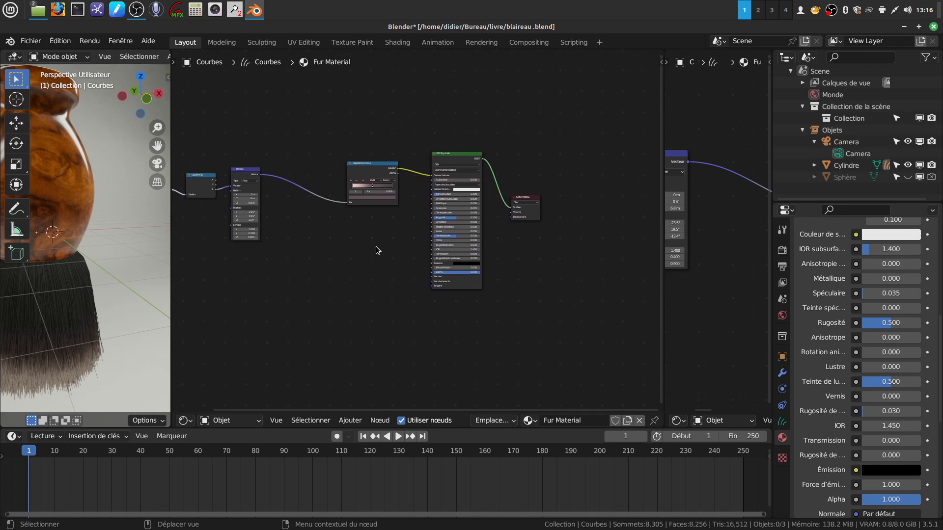
middle_drag(344, 292, 412, 281)
mouse_move(72, 268)
middle_down()
mouse_move(134, 338)
mouse_move(91, 301)
mouse_move(94, 269)
mouse_move(123, 260)
mouse_move(113, 319)
mouse_move(79, 325)
mouse_move(86, 320)
middle_up()
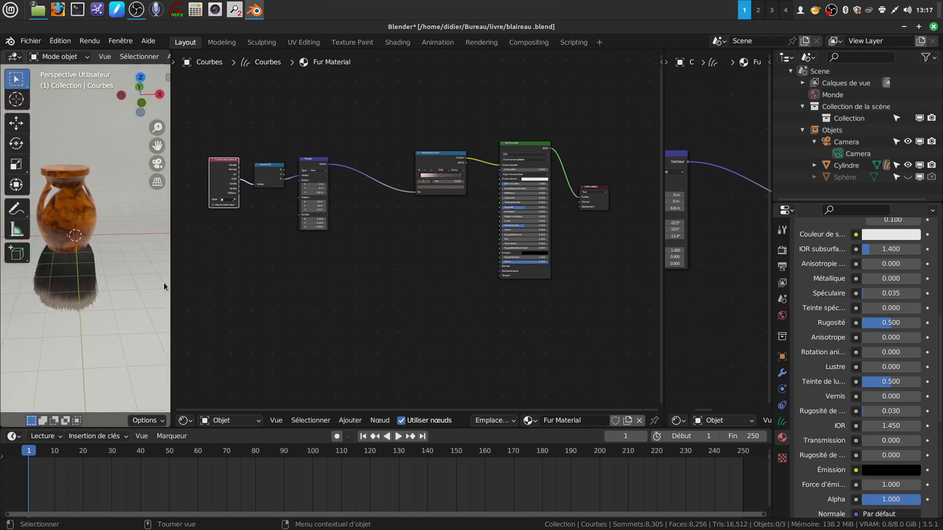
Enlarge the 3D viewport and parent the bristle curves to the wooden handle with the Objet option, leaving nothing selected
drag(172, 275, 462, 275)
scroll(347, 275, down, 1)
shift+middle_drag(340, 269, 293, 302)
scroll(288, 362, up, 3)
mouse_move(220, 302)
middle_down()
mouse_move(110, 297)
mouse_move(243, 252)
mouse_move(224, 296)
mouse_move(251, 308)
middle_up()
click(218, 302)
shift+click(250, 153)
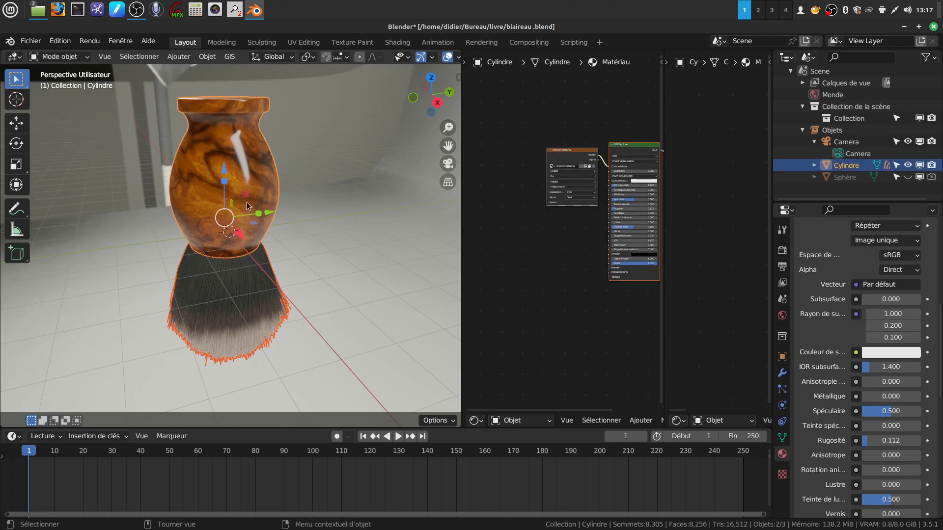
key(ctrl+p)
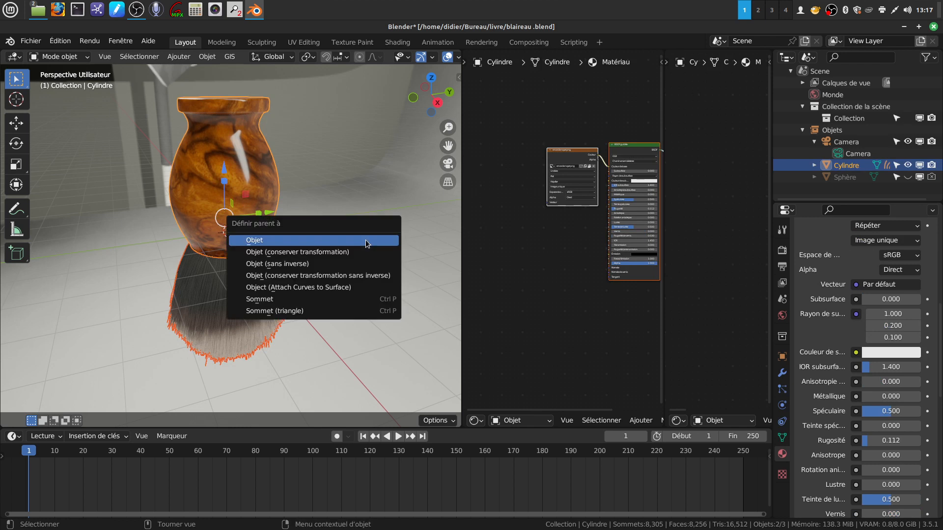
click(367, 240)
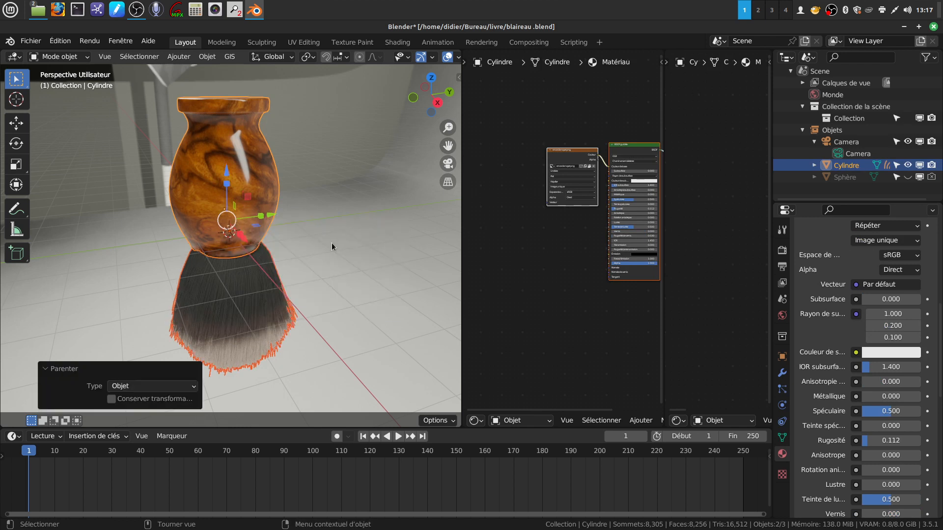
click(332, 243)
Try moving the handle about 0.31 m along Y and tilting it freely to test the parenting with the bristles
mouse_move(315, 229)
middle_down()
mouse_move(321, 219)
mouse_move(319, 226)
middle_up()
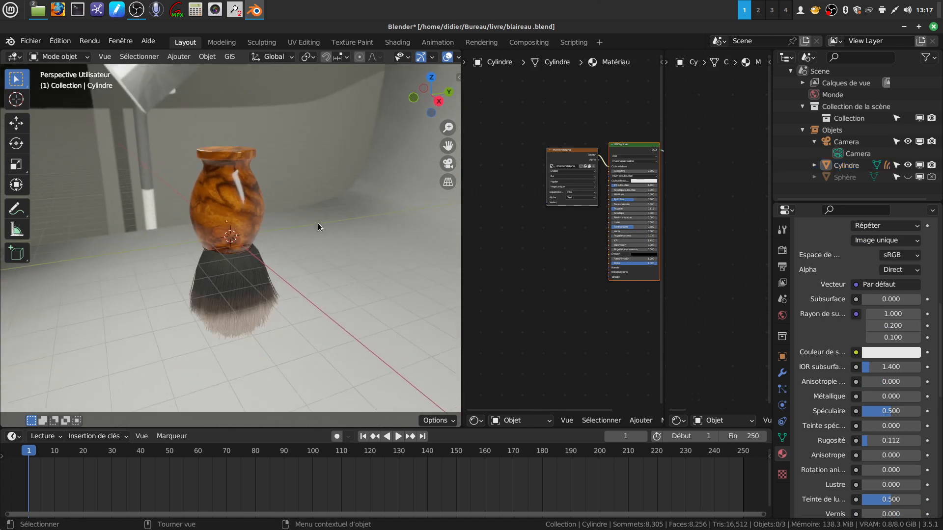
click(242, 202)
mouse_move(273, 218)
mouse_down()
mouse_move(363, 218)
mouse_move(279, 219)
mouse_up()
middle_drag(279, 219, 341, 244)
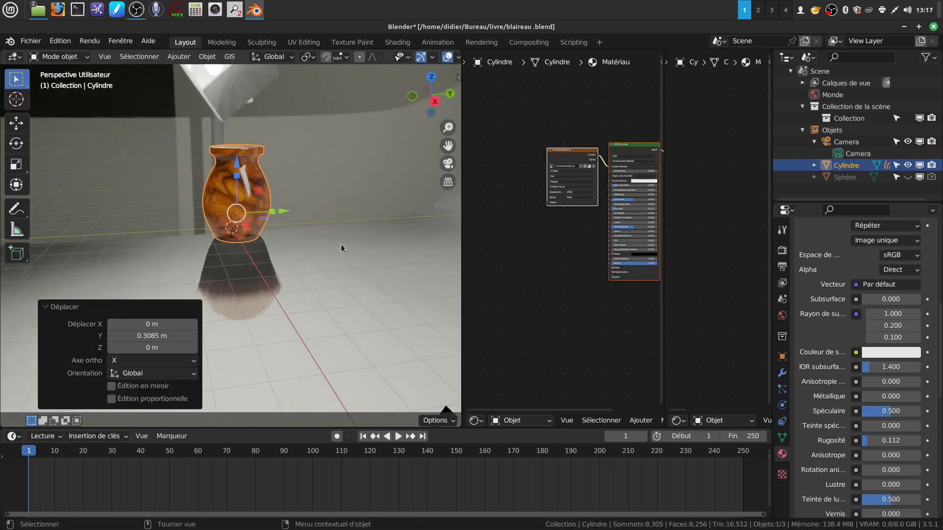
key(r)
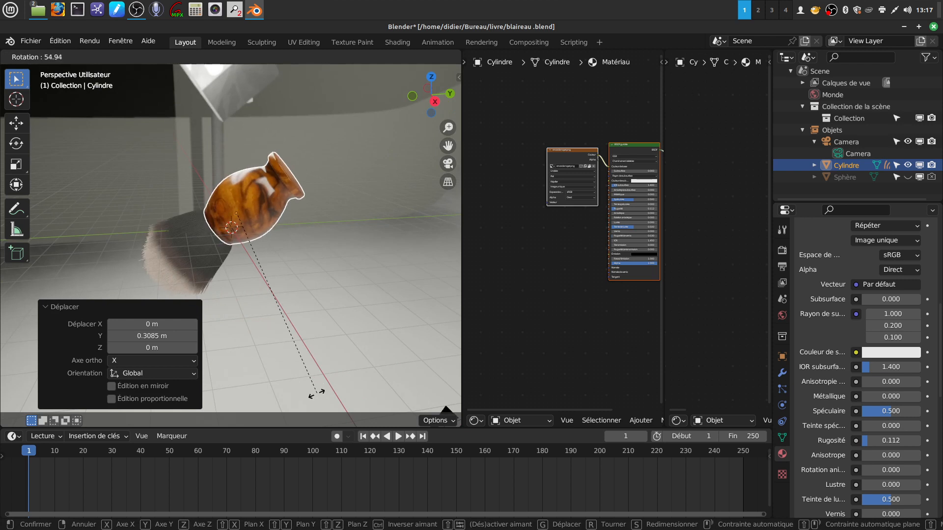
click(243, 283)
click(276, 285)
middle_drag(275, 285, 301, 268)
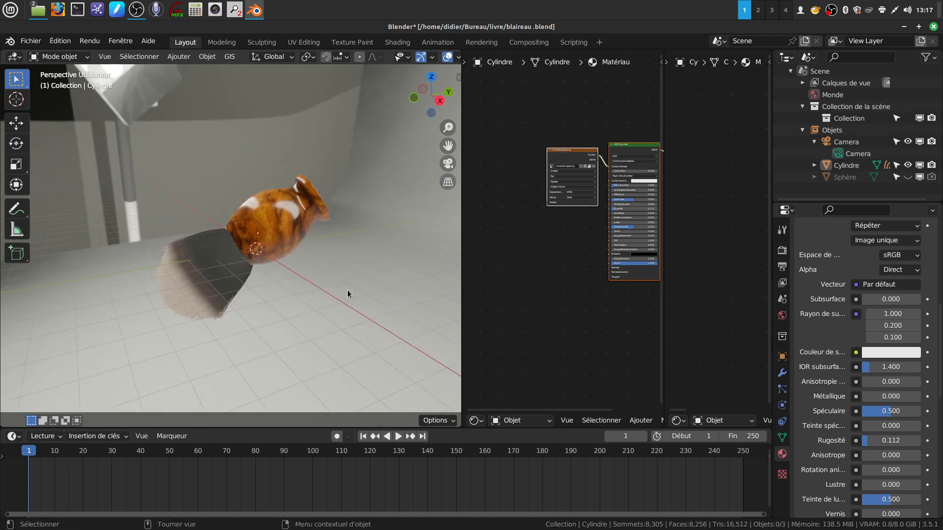
Inspect the tilted brush close up and return it to its upright orientation
mouse_move(346, 319)
middle_down()
mouse_move(350, 292)
mouse_move(408, 264)
mouse_move(325, 249)
mouse_move(315, 273)
mouse_move(354, 287)
mouse_move(393, 284)
mouse_move(366, 319)
mouse_move(314, 305)
mouse_move(326, 343)
mouse_move(320, 258)
middle_up()
scroll(326, 343, up, 3)
click(314, 270)
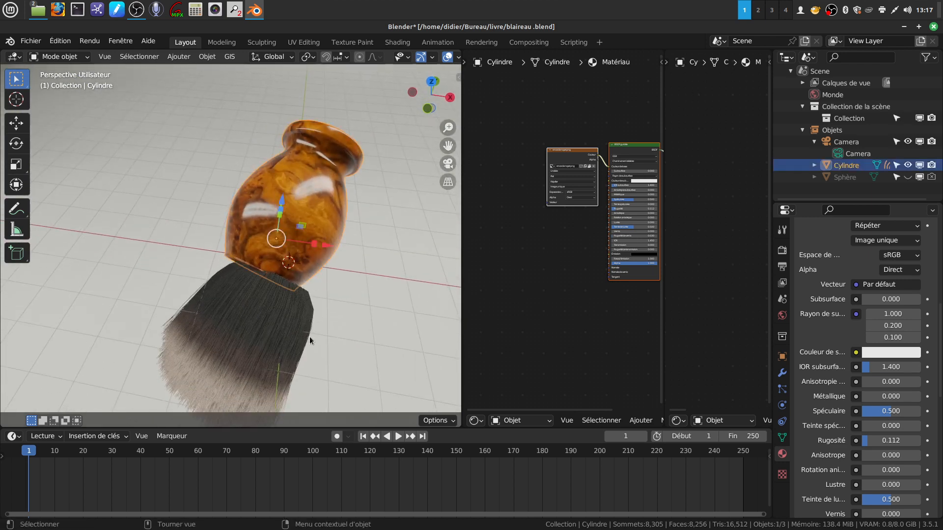
click(310, 342)
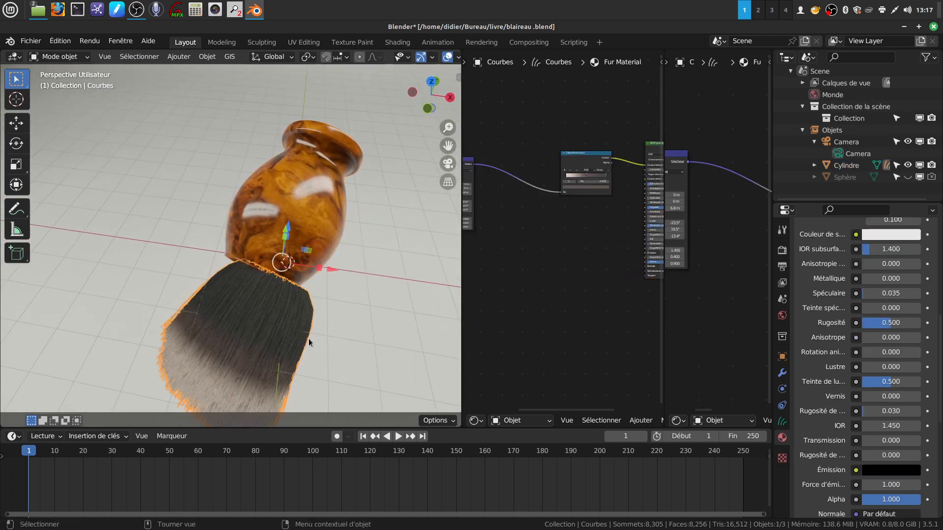
click(323, 301)
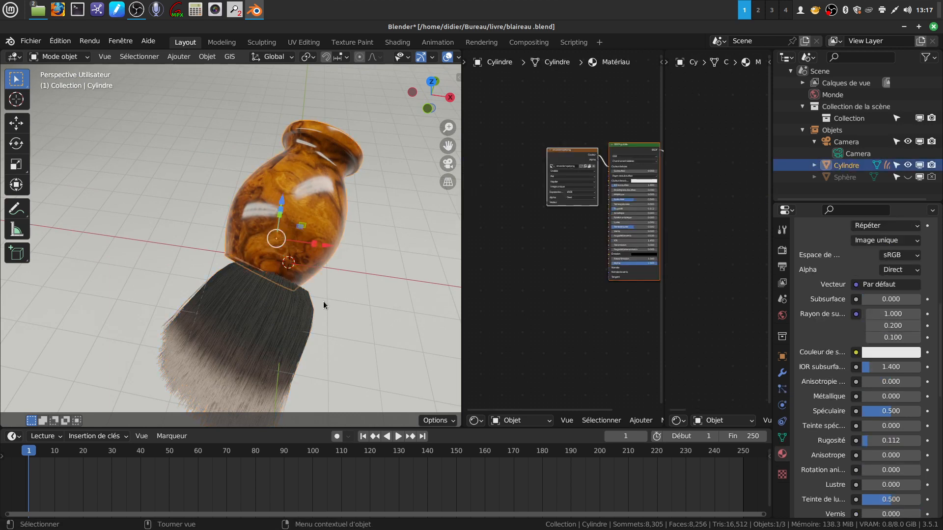
key(alt+r)
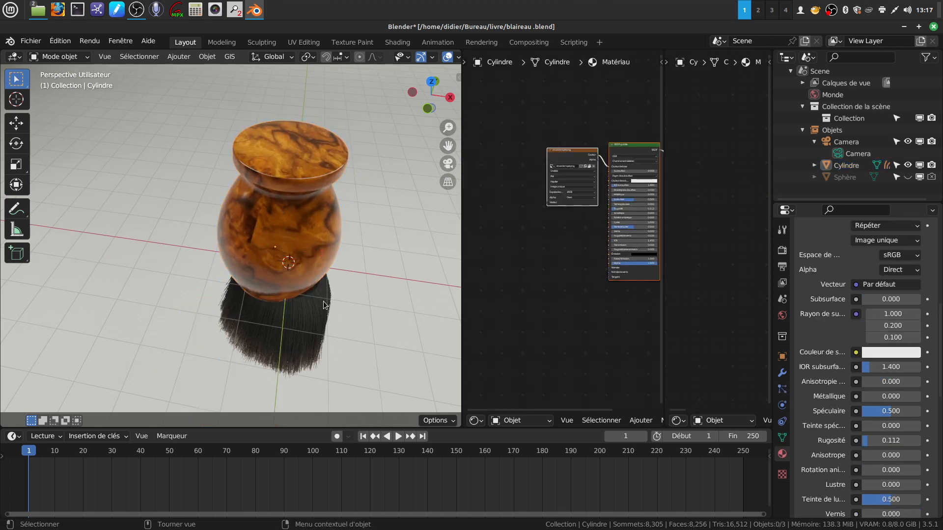
click(323, 301)
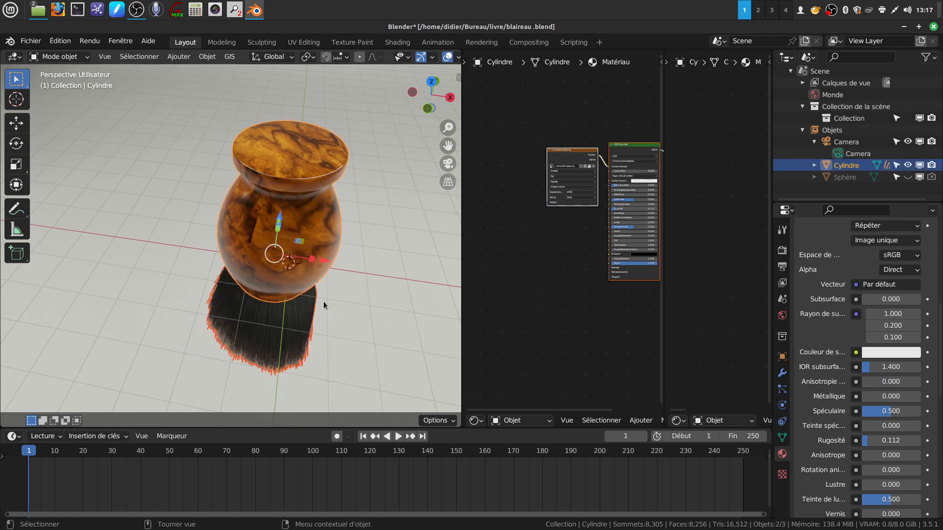
Move only the handle about -0.13 m along X to shift the parented brush
mouse_move(323, 302)
middle_down()
mouse_move(313, 243)
mouse_move(340, 180)
mouse_move(352, 247)
middle_up()
click(354, 252)
mouse_move(303, 232)
mouse_down()
mouse_move(311, 232)
mouse_move(297, 232)
mouse_up()
mouse_move(316, 244)
middle_down()
mouse_move(297, 255)
mouse_move(313, 276)
middle_up()
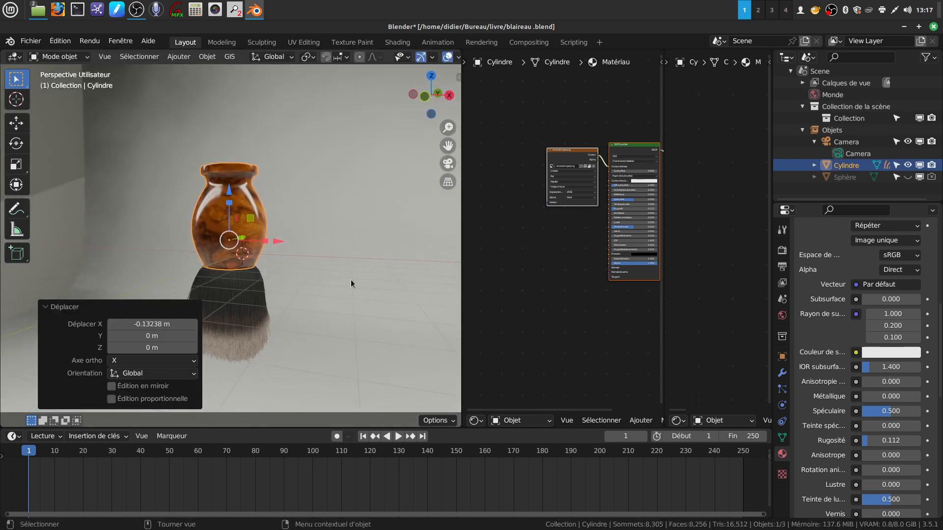
Switch the viewport to solid shading and rotate the brush 46.6° in the view plane
scroll(434, 60, down, 3)
click(417, 60)
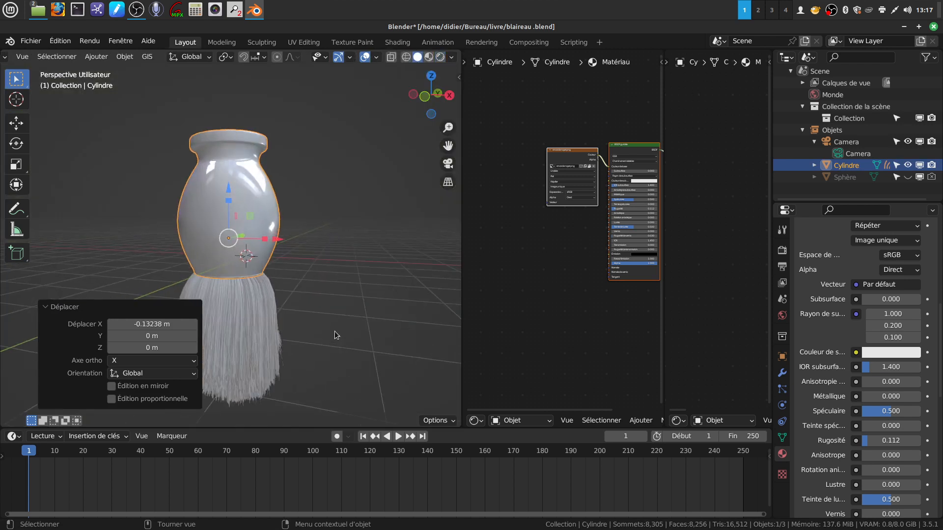
key(r)
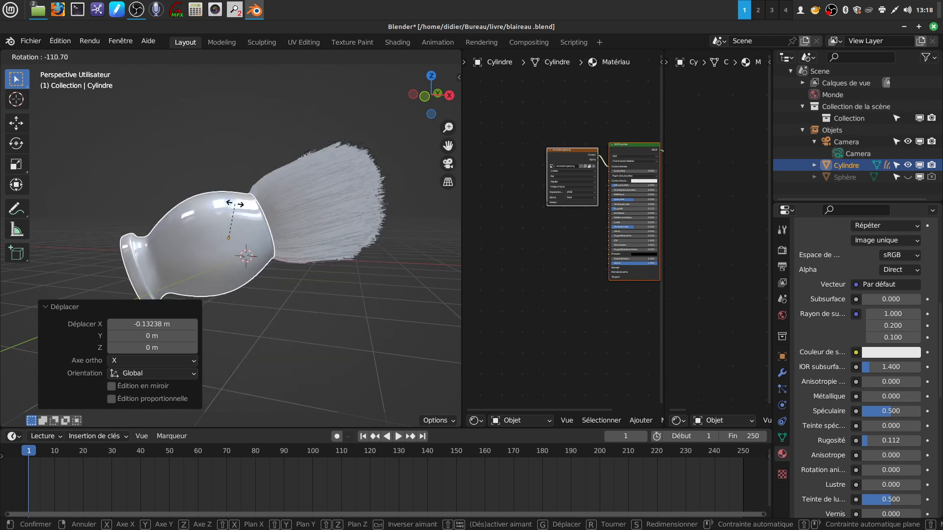
click(268, 406)
mouse_move(270, 362)
middle_down()
mouse_move(365, 339)
mouse_move(406, 357)
mouse_move(325, 327)
middle_up()
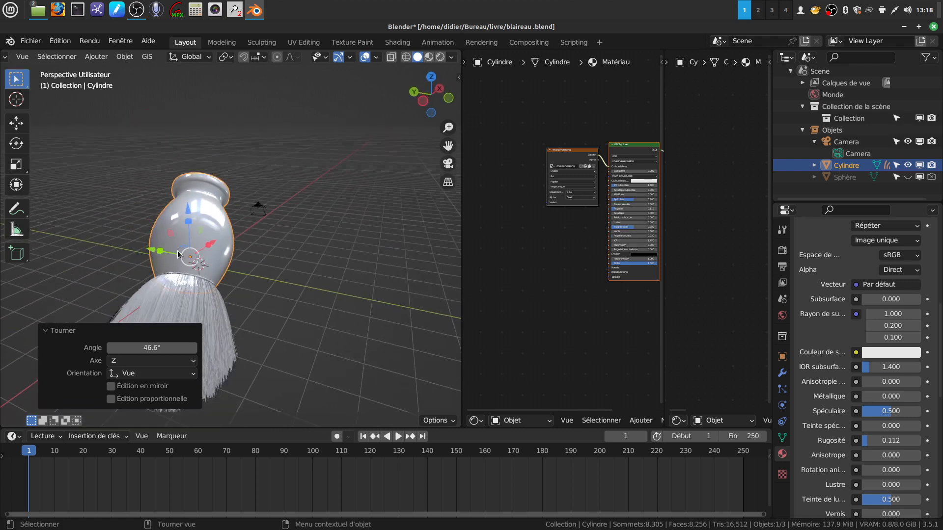
Slide the tilted brush along the global Y axis
key(g)
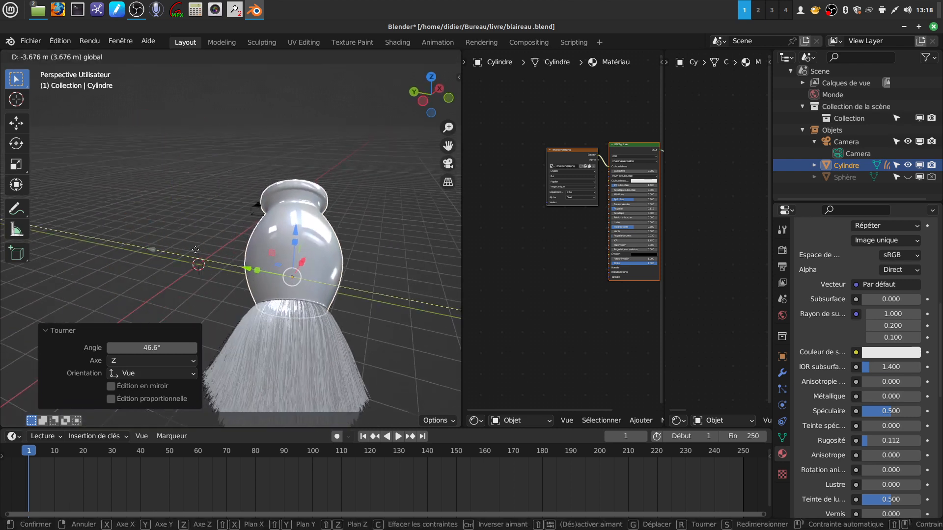
click(163, 248)
mouse_move(163, 247)
middle_down()
mouse_move(151, 258)
mouse_move(263, 298)
mouse_move(309, 248)
middle_up()
Switch the viewport back to rendered shading and deselect everything to view the tilted brush
click(441, 58)
scroll(285, 303, up, 3)
key(alt+a)
mouse_move(283, 305)
middle_down()
mouse_move(333, 293)
mouse_move(329, 316)
mouse_move(306, 284)
middle_up()
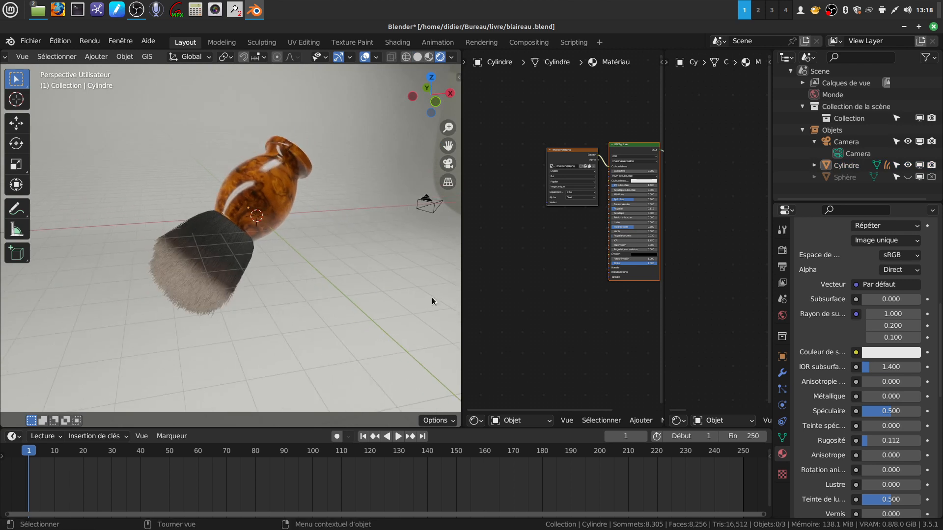